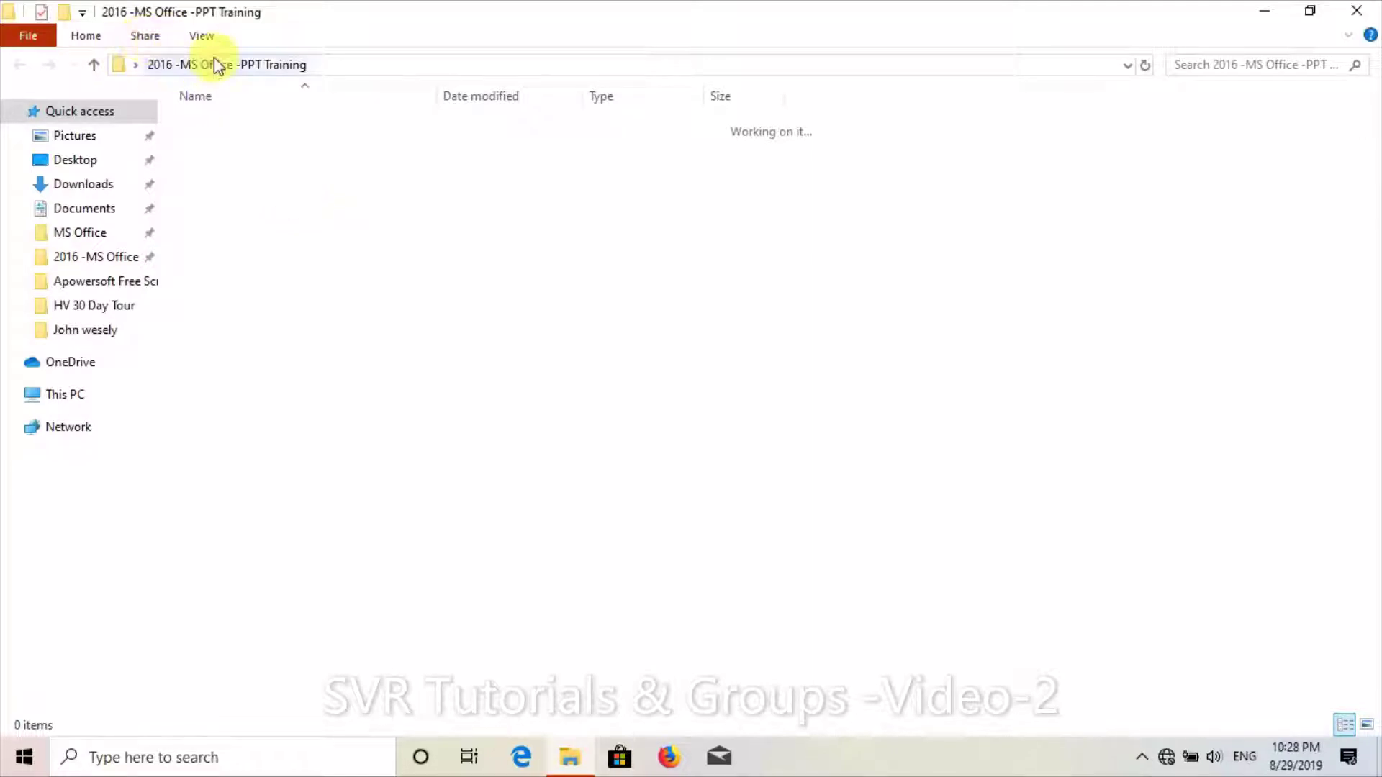
Create a new Microsoft PowerPoint presentation in the 2016 -MS Office -PPT Training folder, keeping its default name
{"action": "right_click", "coordinate": [308, 181]}
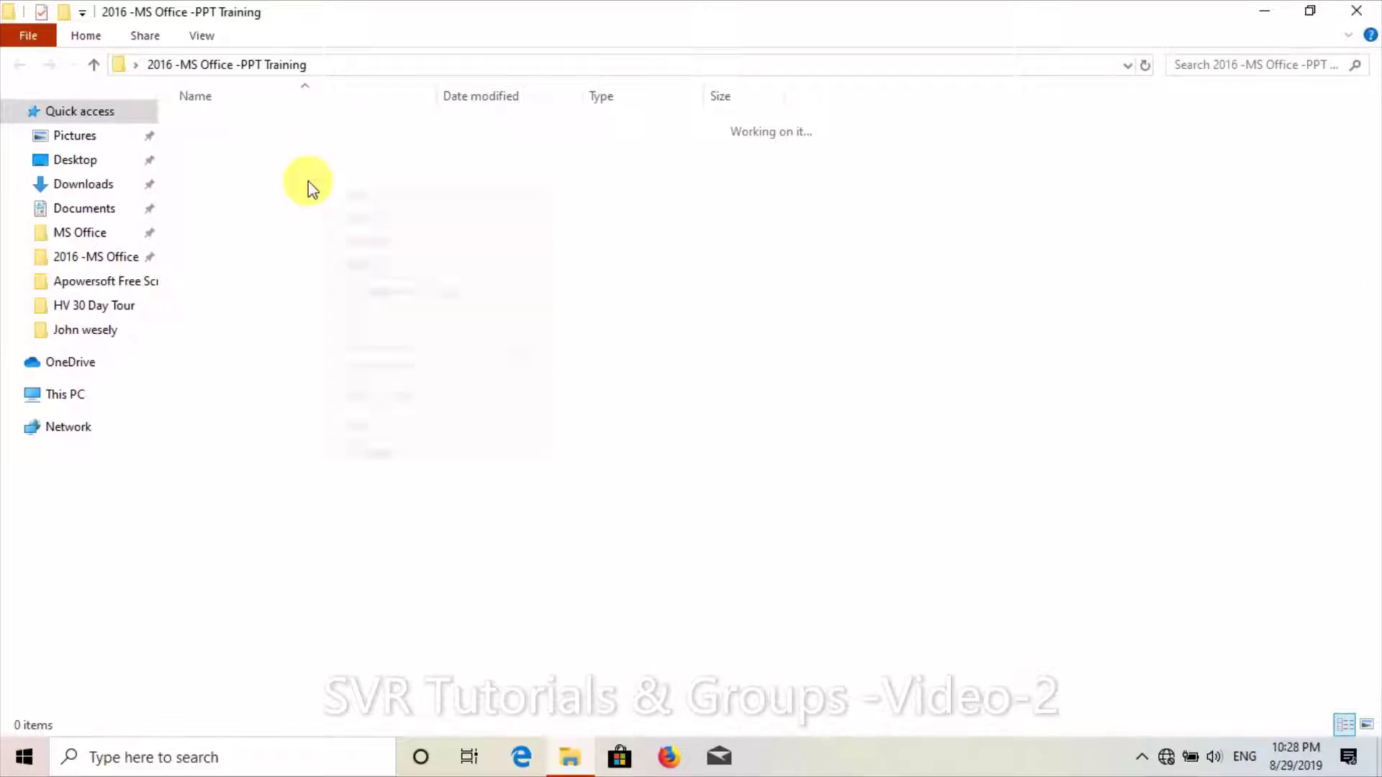
{"action": "mouse_move", "coordinate": [451, 429]}
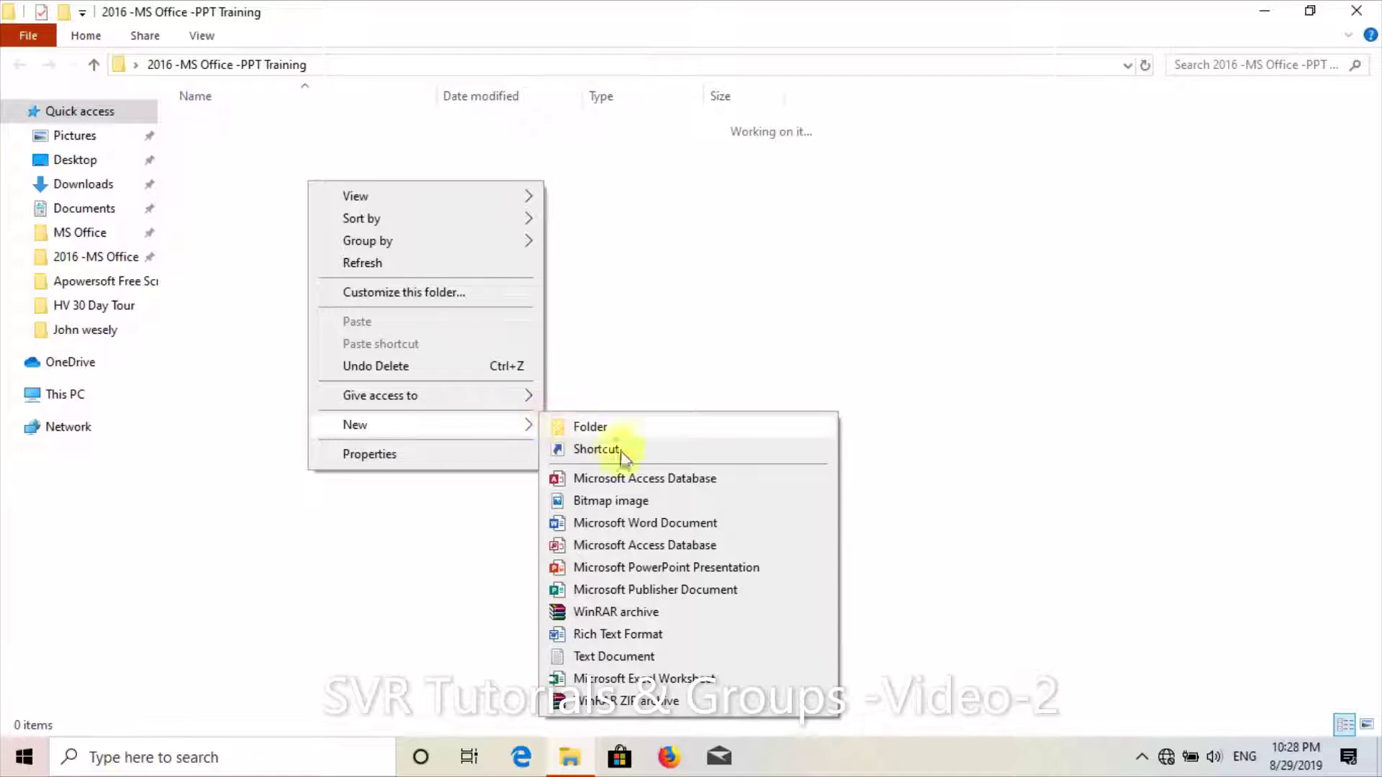
{"action": "left_click", "coordinate": [675, 568]}
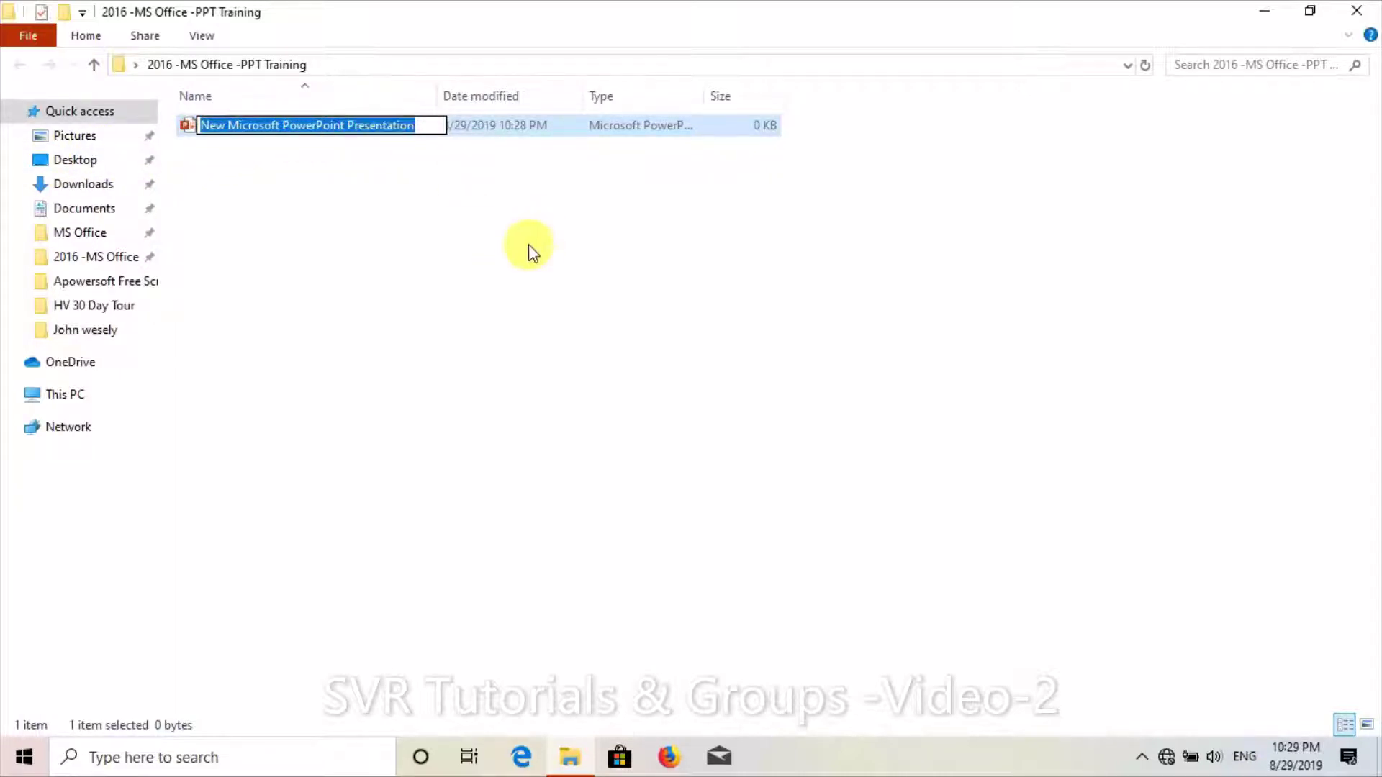
{"action": "left_click", "coordinate": [415, 217]}
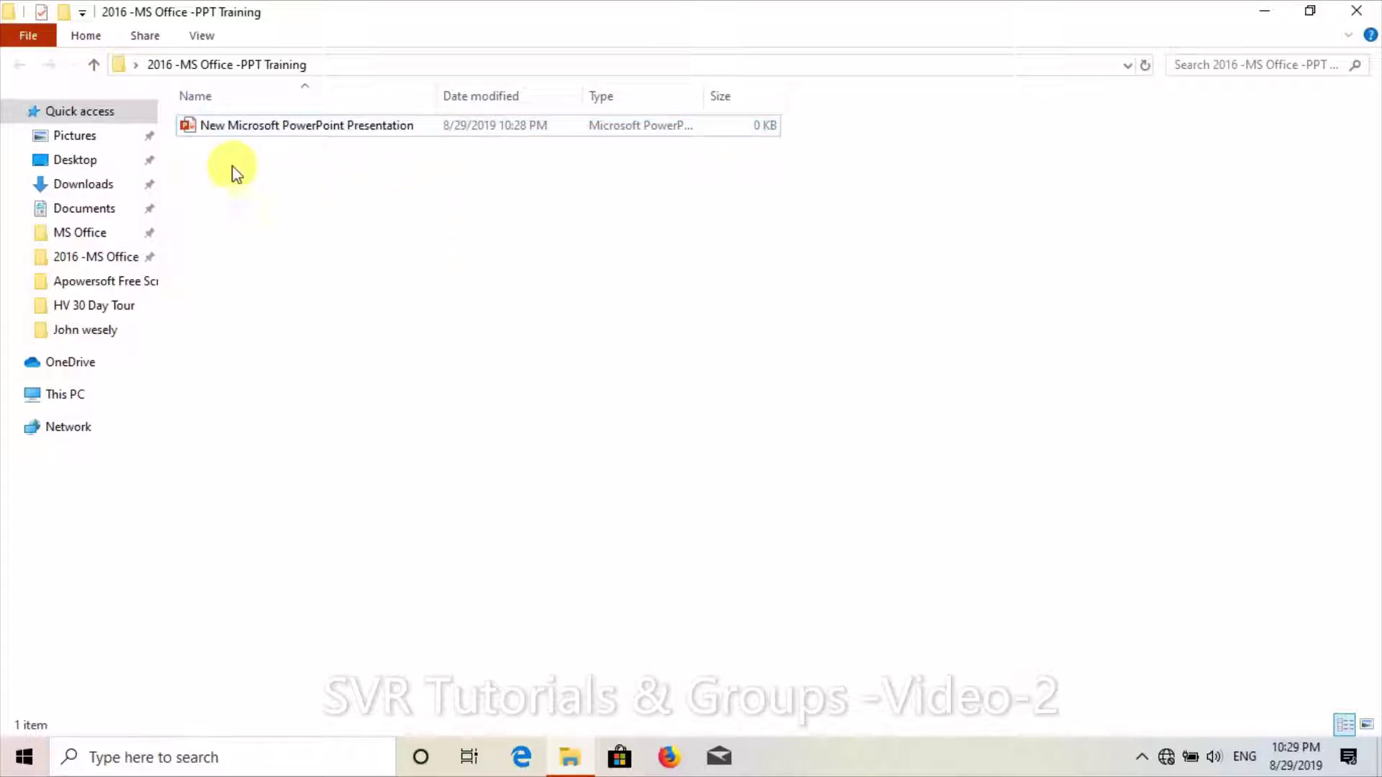
Create another PowerPoint presentation in the folder and name it "MS Office -PPT-2016 - 1st way of giving a file name"
{"action": "right_click", "coordinate": [460, 276]}
{"action": "mouse_move", "coordinate": [537, 513]}
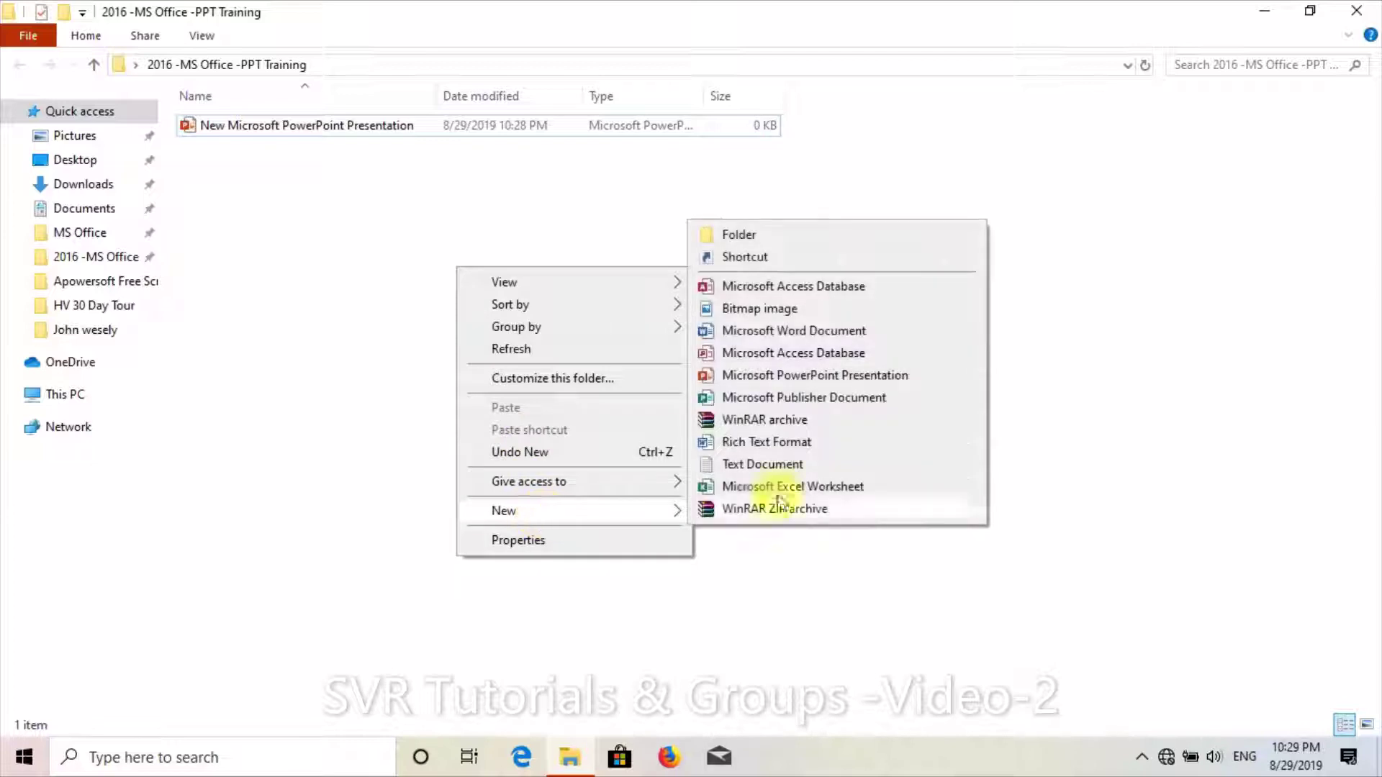
{"action": "left_click", "coordinate": [787, 377]}
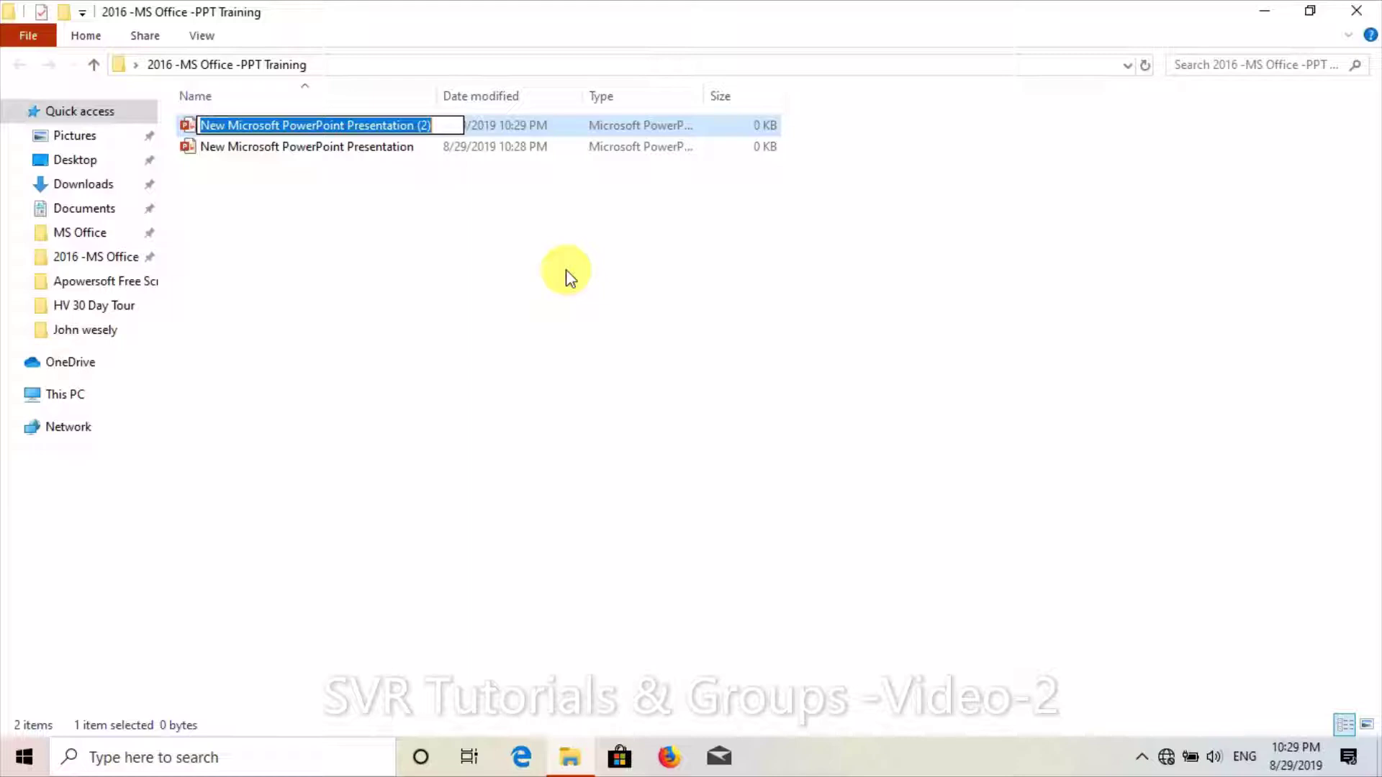
{"action": "type", "text": "MS O"}
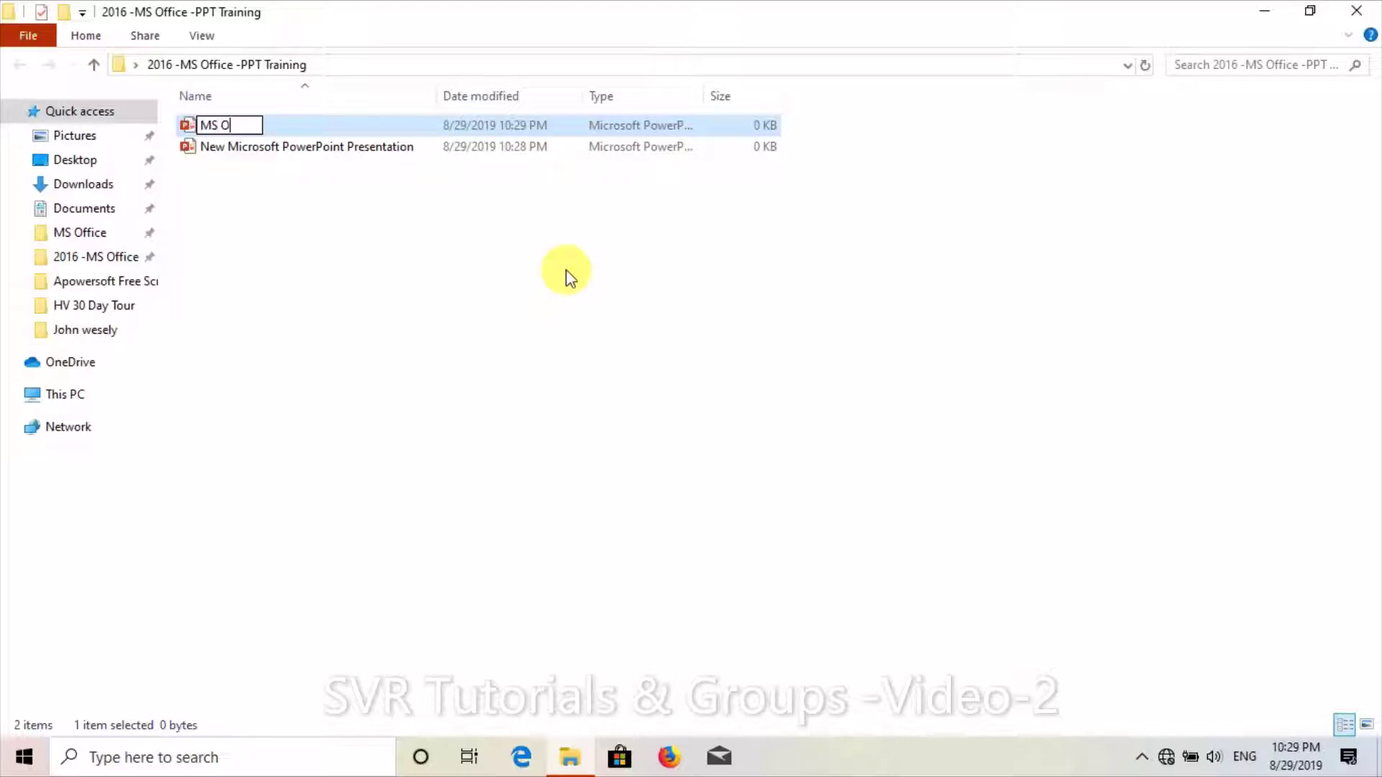
{"action": "type", "text": "ffice -PPT-2016"}
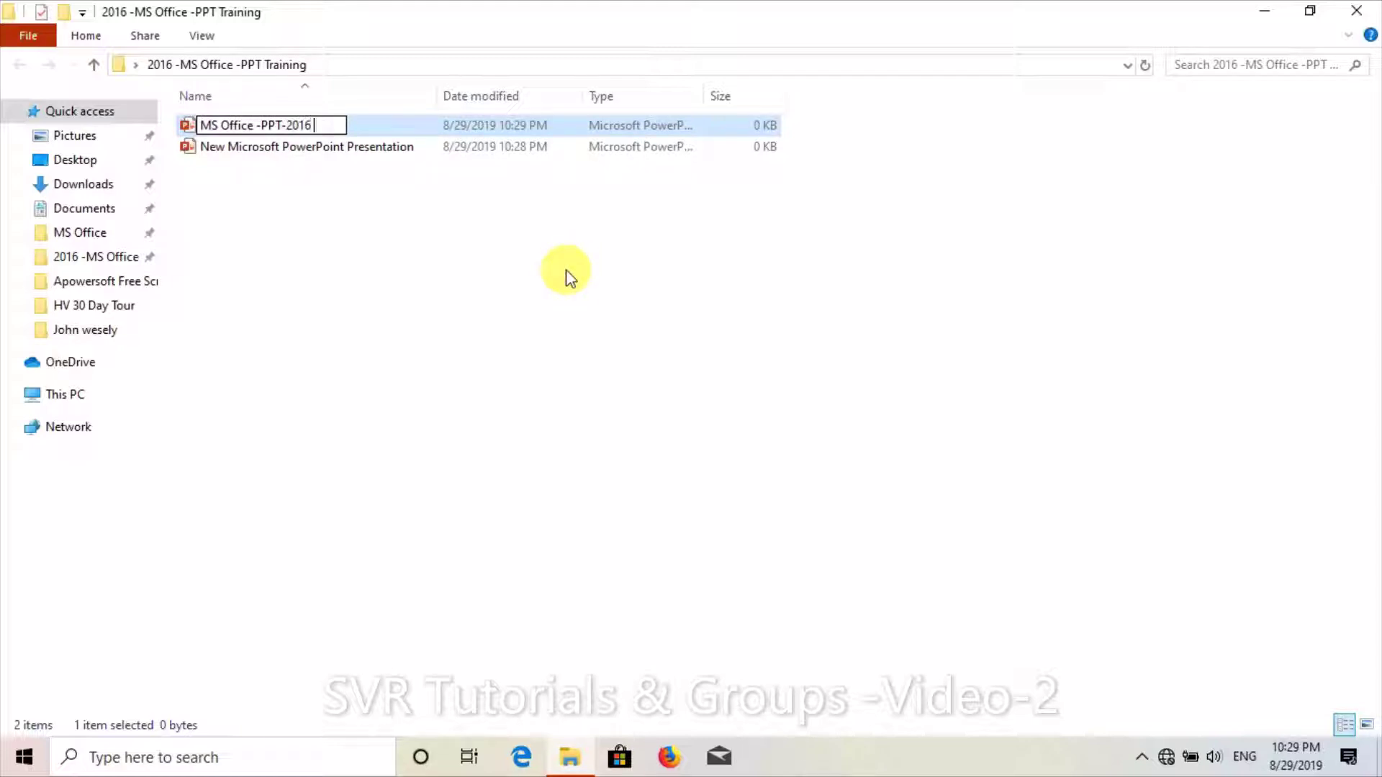
{"action": "type", "text": " - 1st way o"}
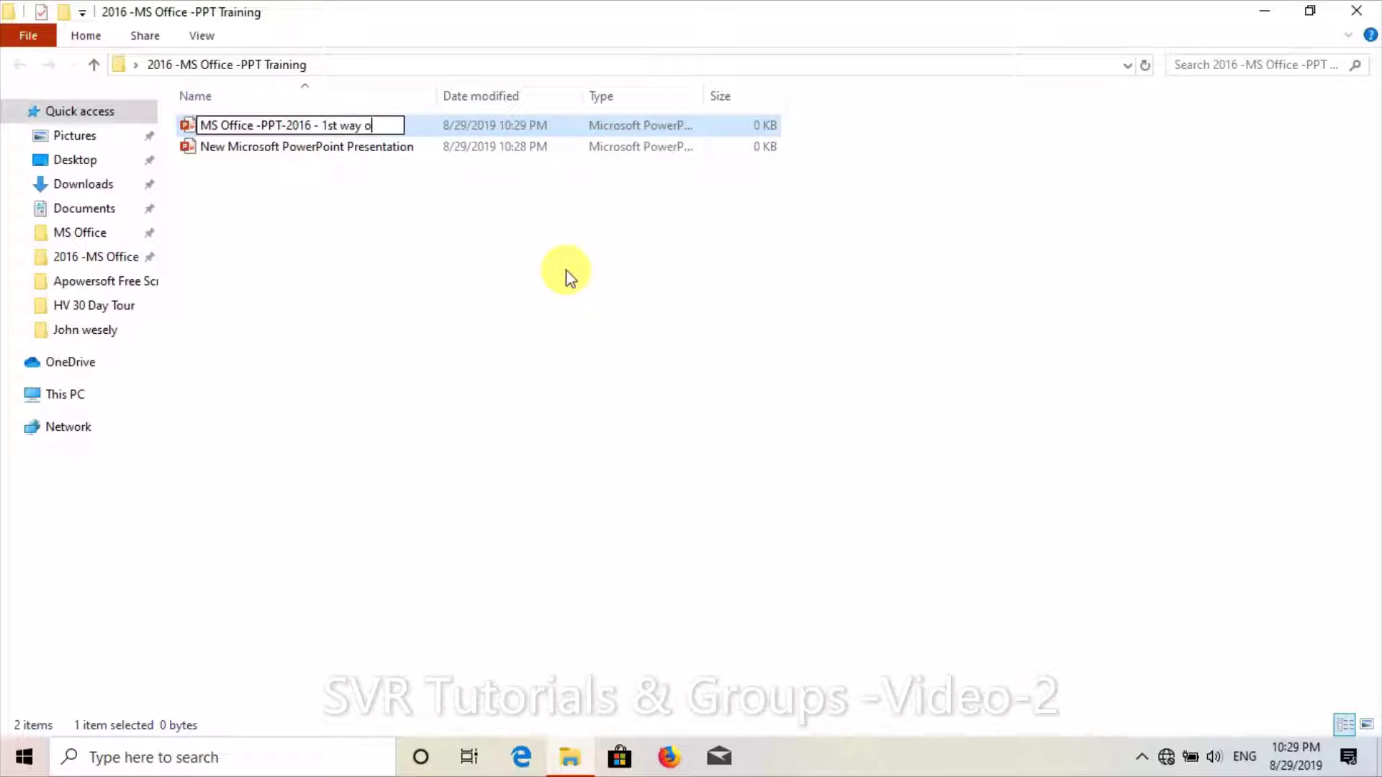
{"action": "type", "text": "f giving a file"}
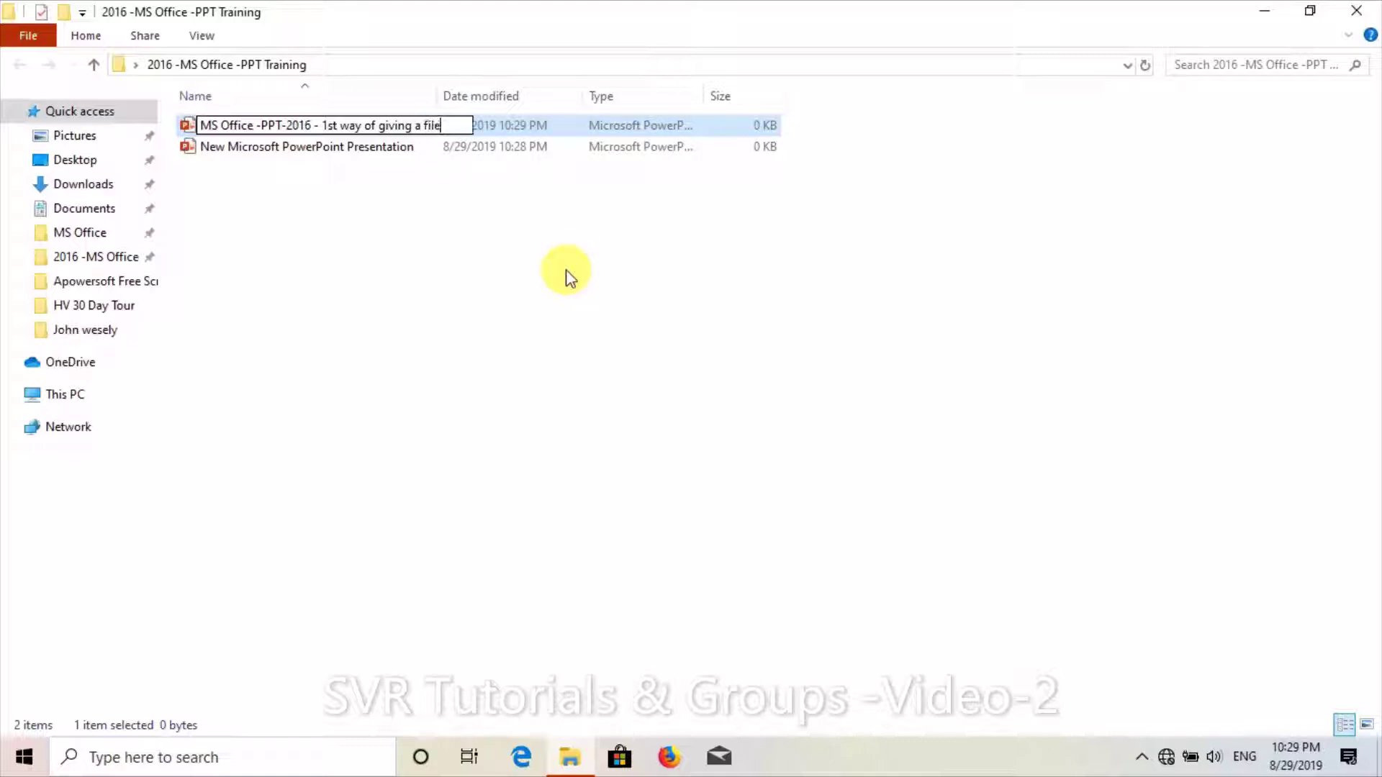
{"action": "type", "text": " name"}
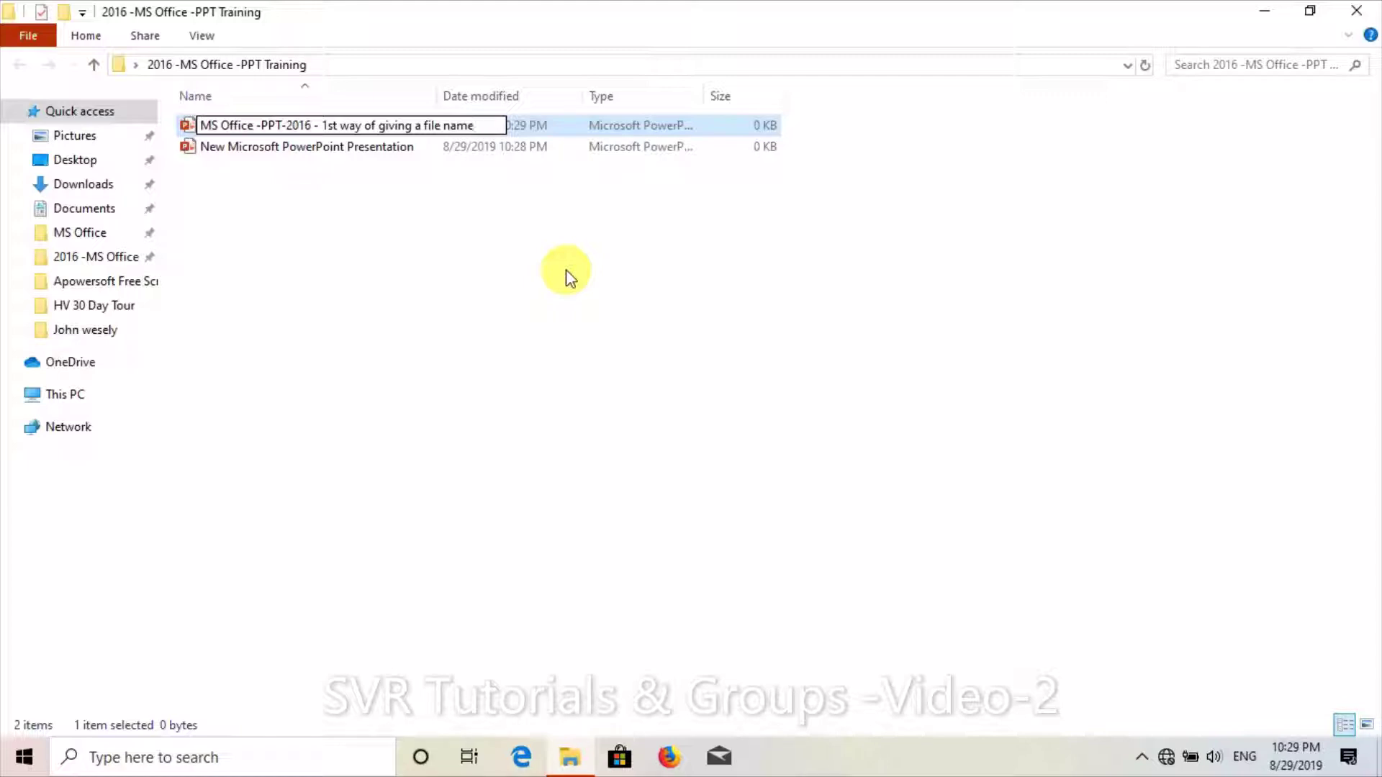
{"action": "key", "text": "Return"}
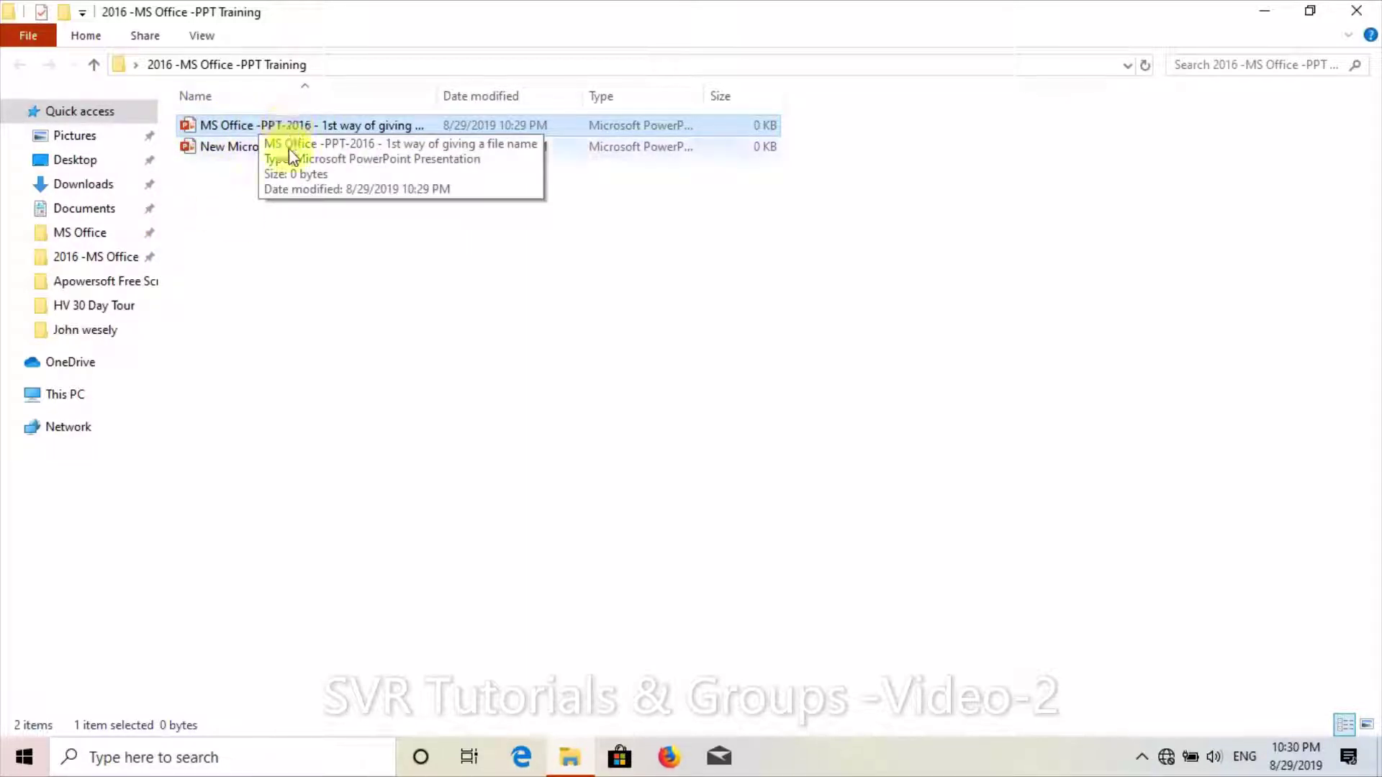
{"action": "left_click", "coordinate": [286, 196]}
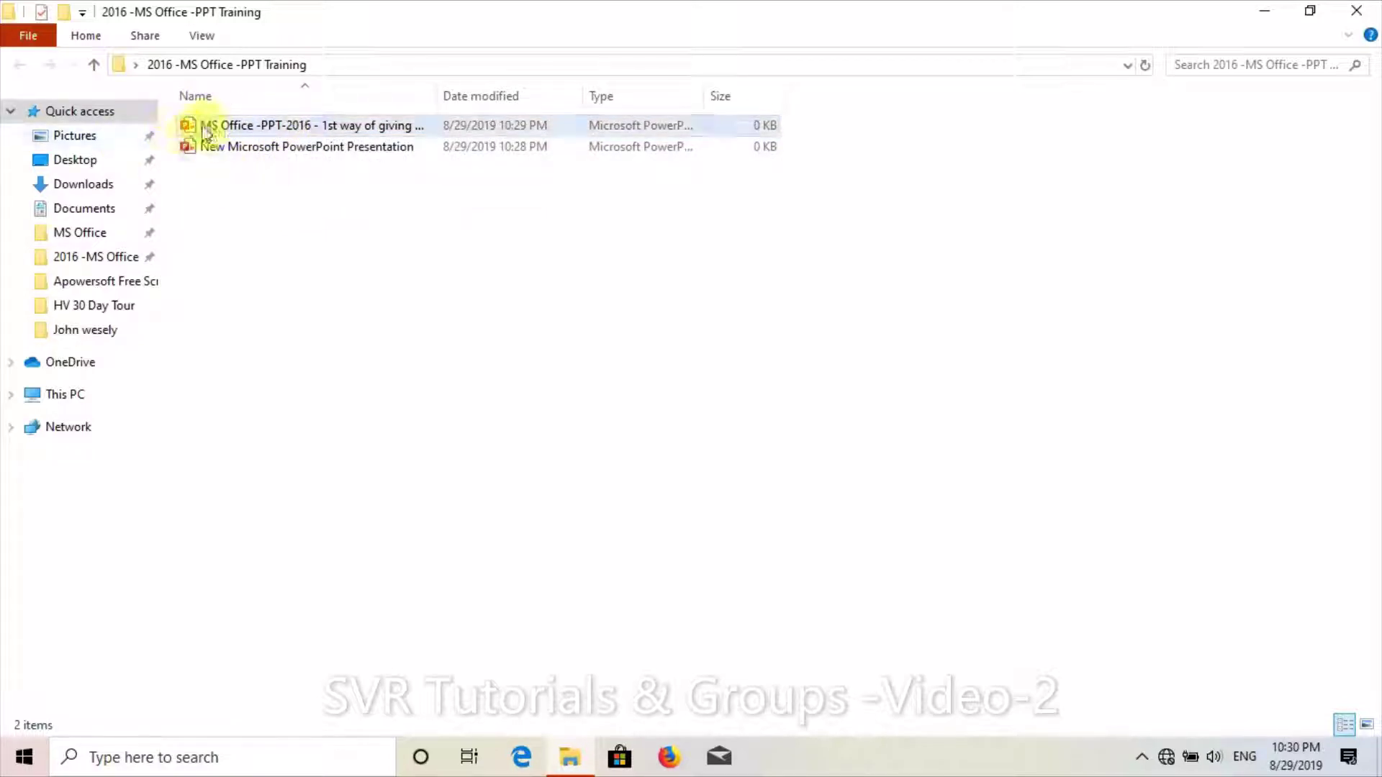
Create two more PowerPoint presentations in the folder, keeping their default names
{"action": "right_click", "coordinate": [292, 174]}
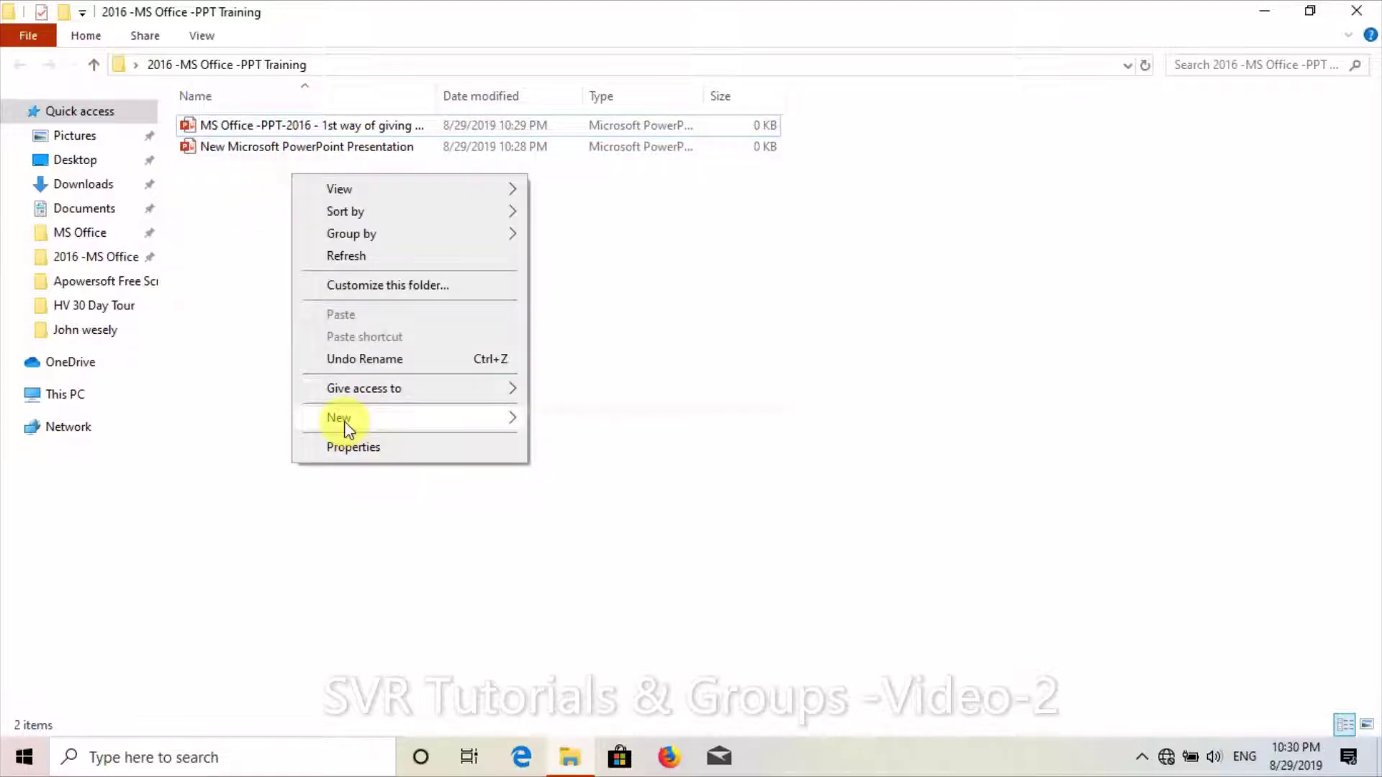
{"action": "mouse_move", "coordinate": [345, 428]}
{"action": "left_click", "coordinate": [633, 562]}
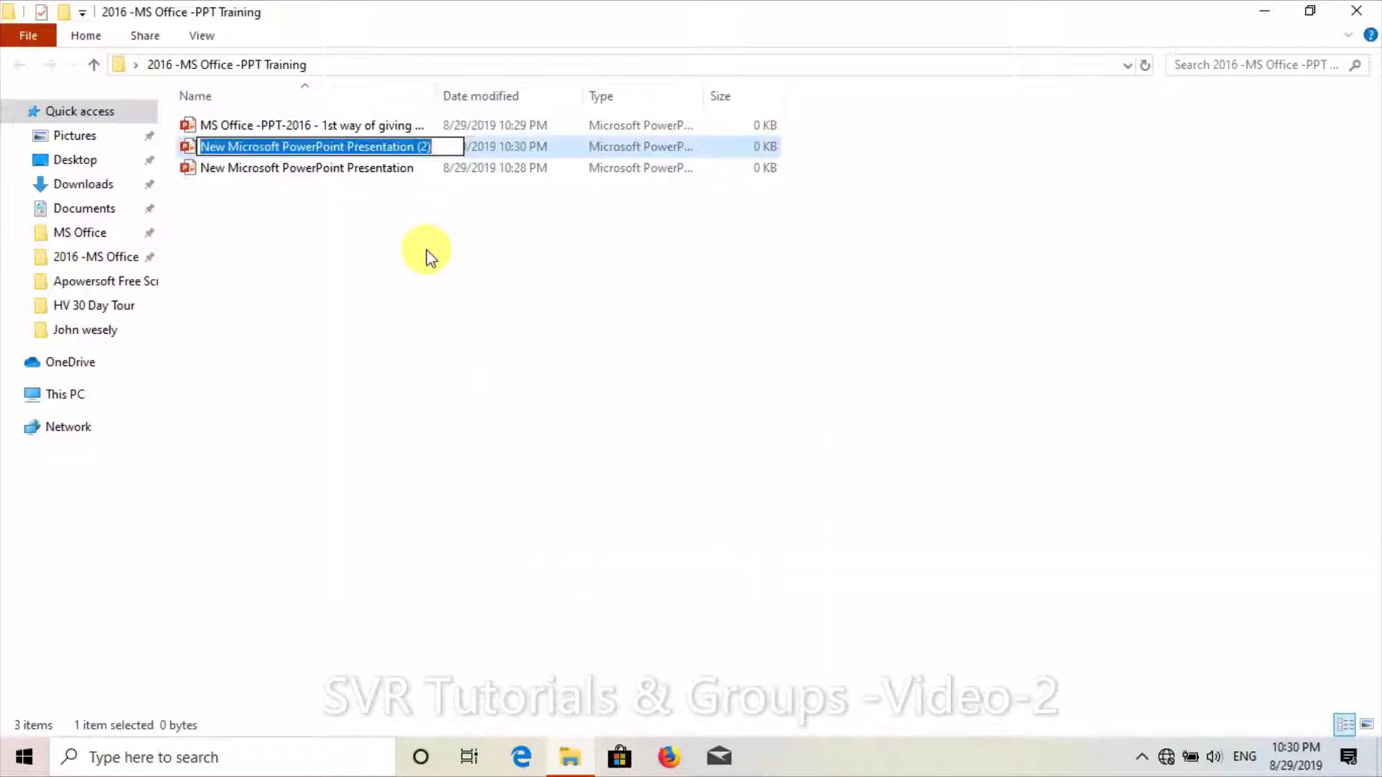
{"action": "left_click", "coordinate": [421, 248]}
{"action": "right_click", "coordinate": [417, 262]}
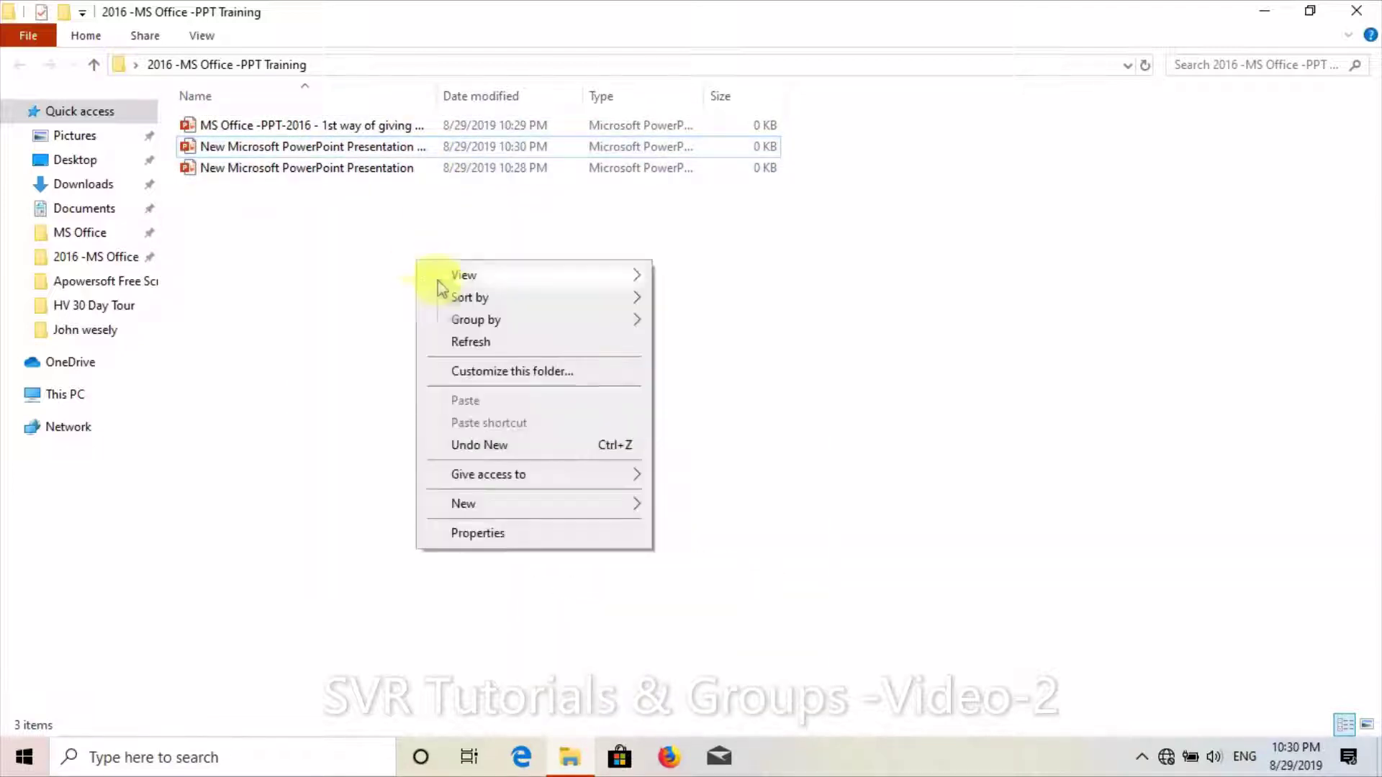
{"action": "mouse_move", "coordinate": [559, 508]}
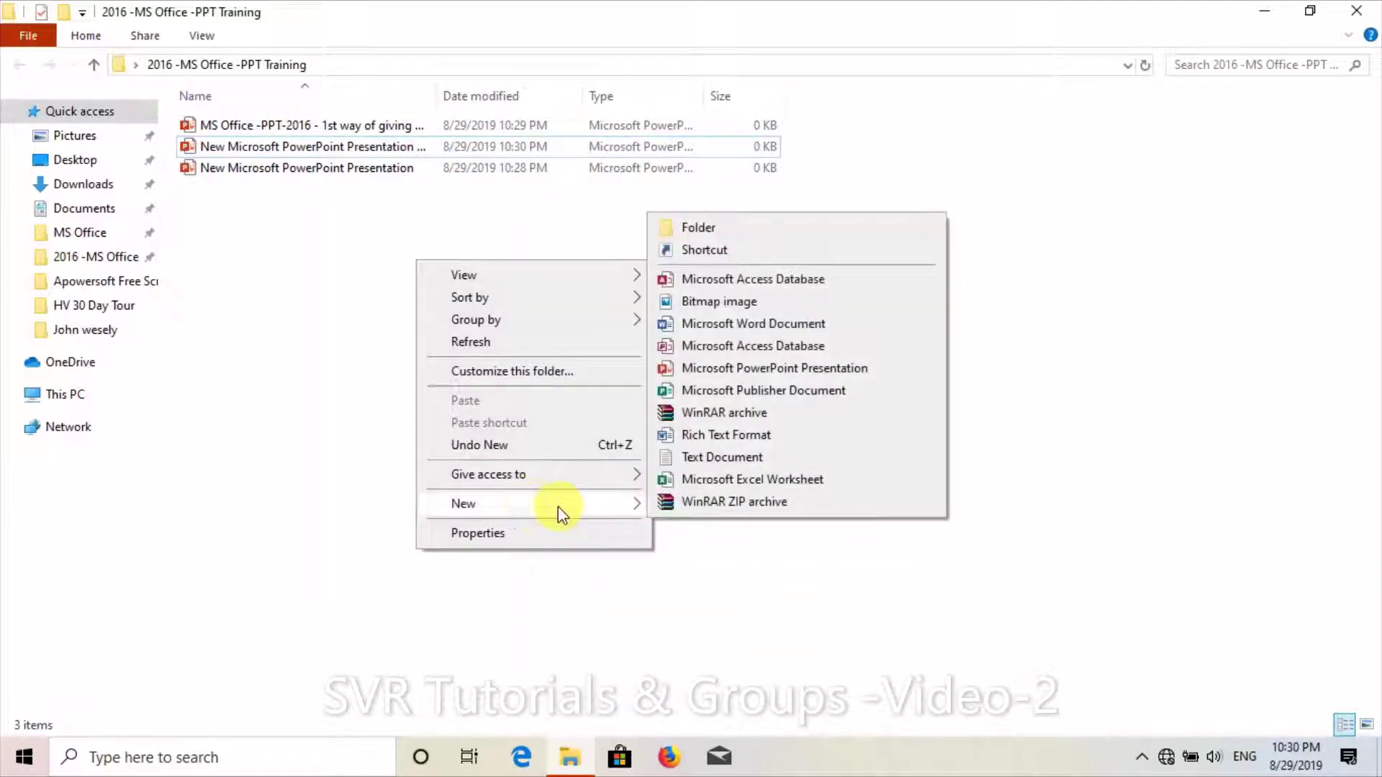
{"action": "left_click", "coordinate": [830, 359]}
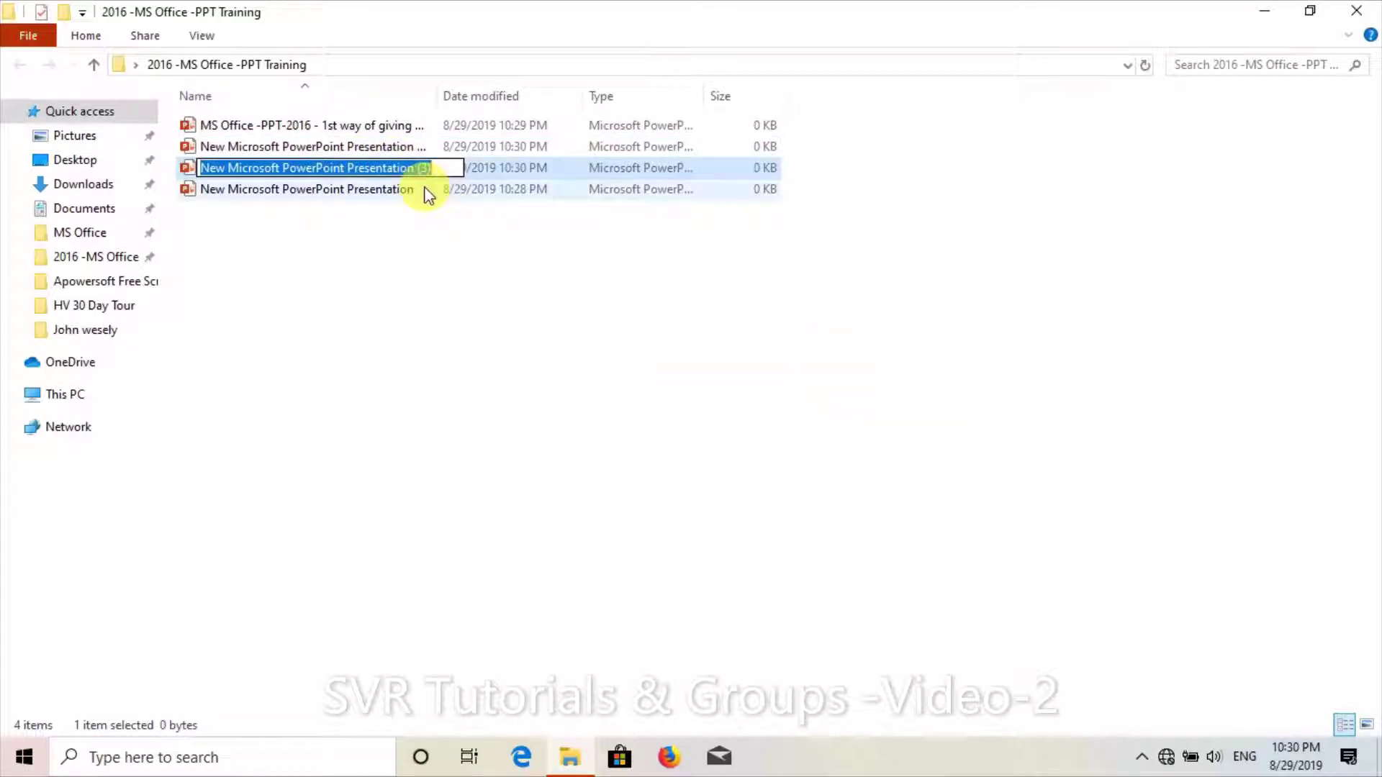
{"action": "left_click", "coordinate": [423, 237]}
Create a further PowerPoint presentation in the folder and name it "SVR Tutorials"
{"action": "right_click", "coordinate": [425, 239]}
{"action": "mouse_move", "coordinate": [558, 476]}
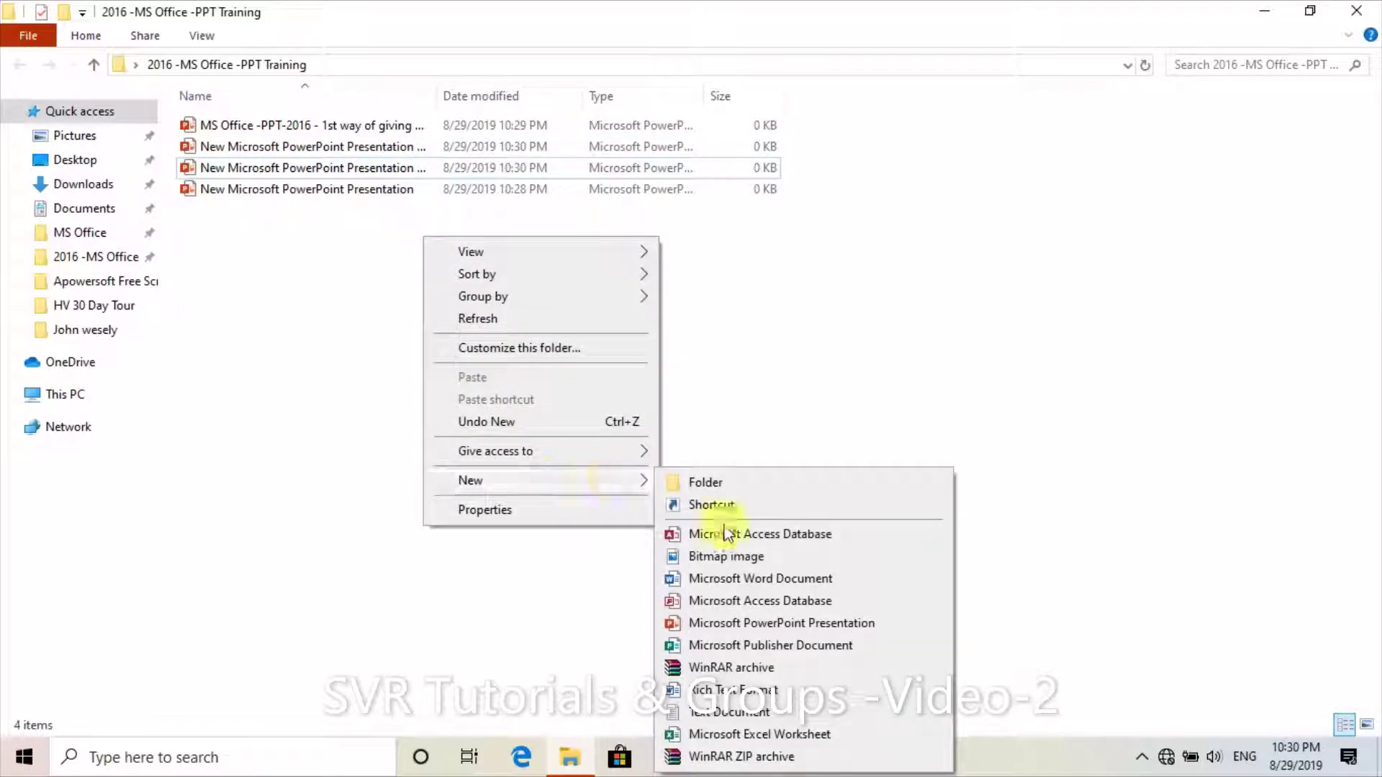
{"action": "left_click", "coordinate": [750, 623]}
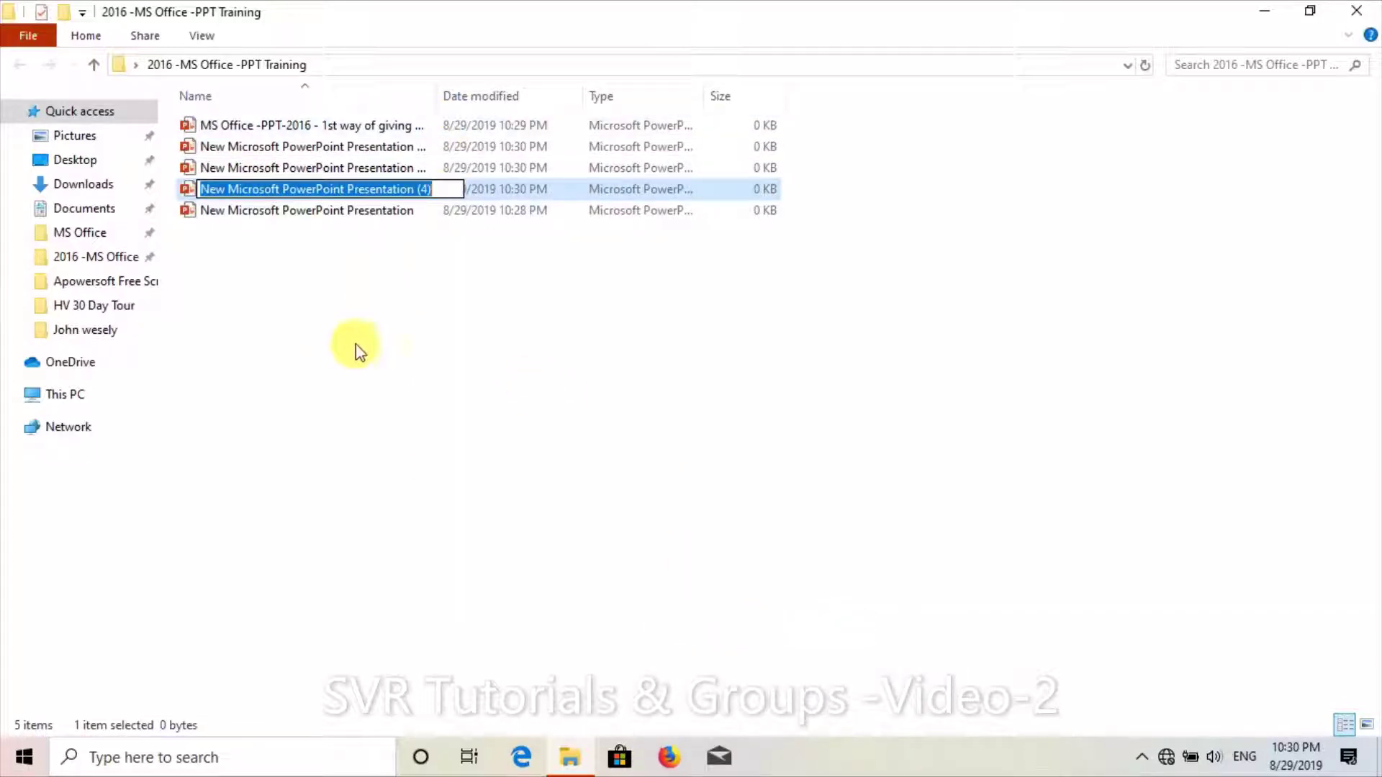
{"action": "type", "text": "s"}
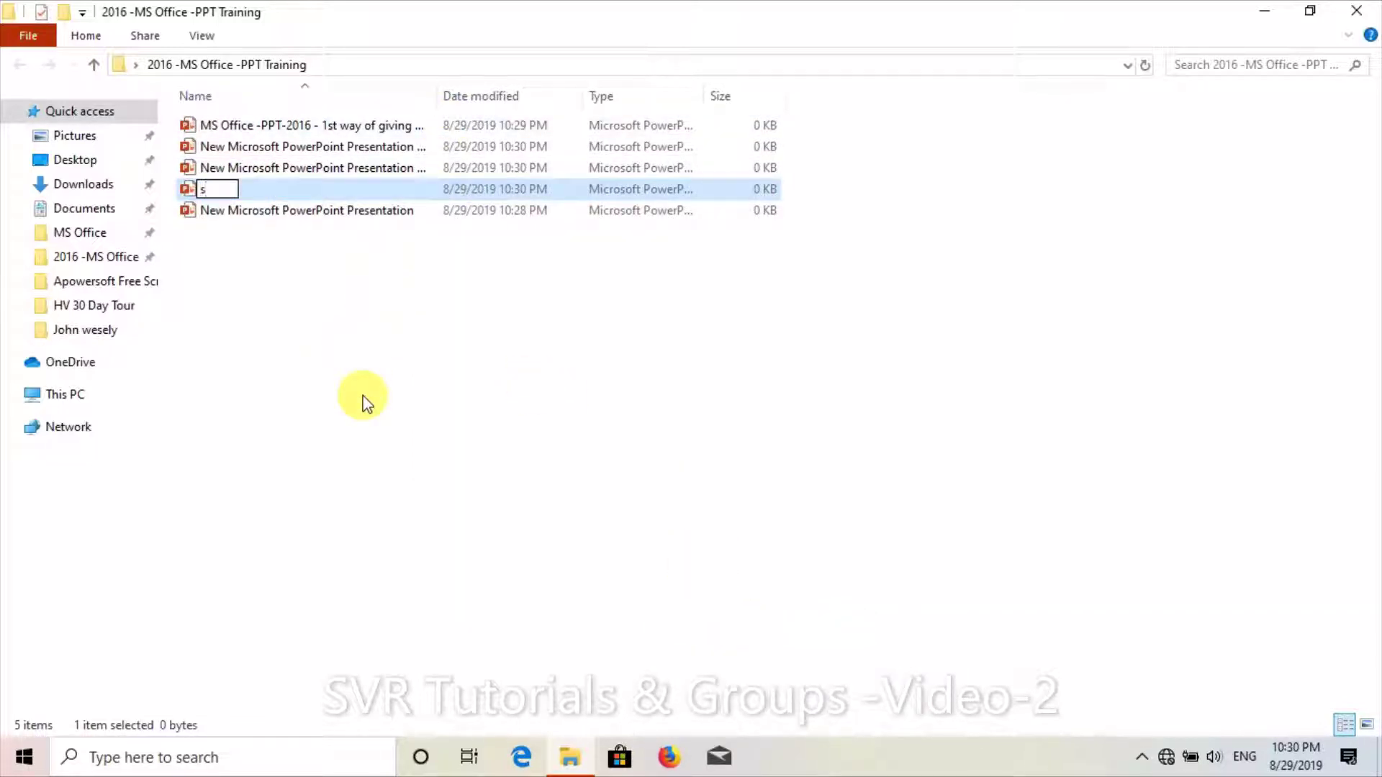
{"action": "type", "text": "VR Tu"}
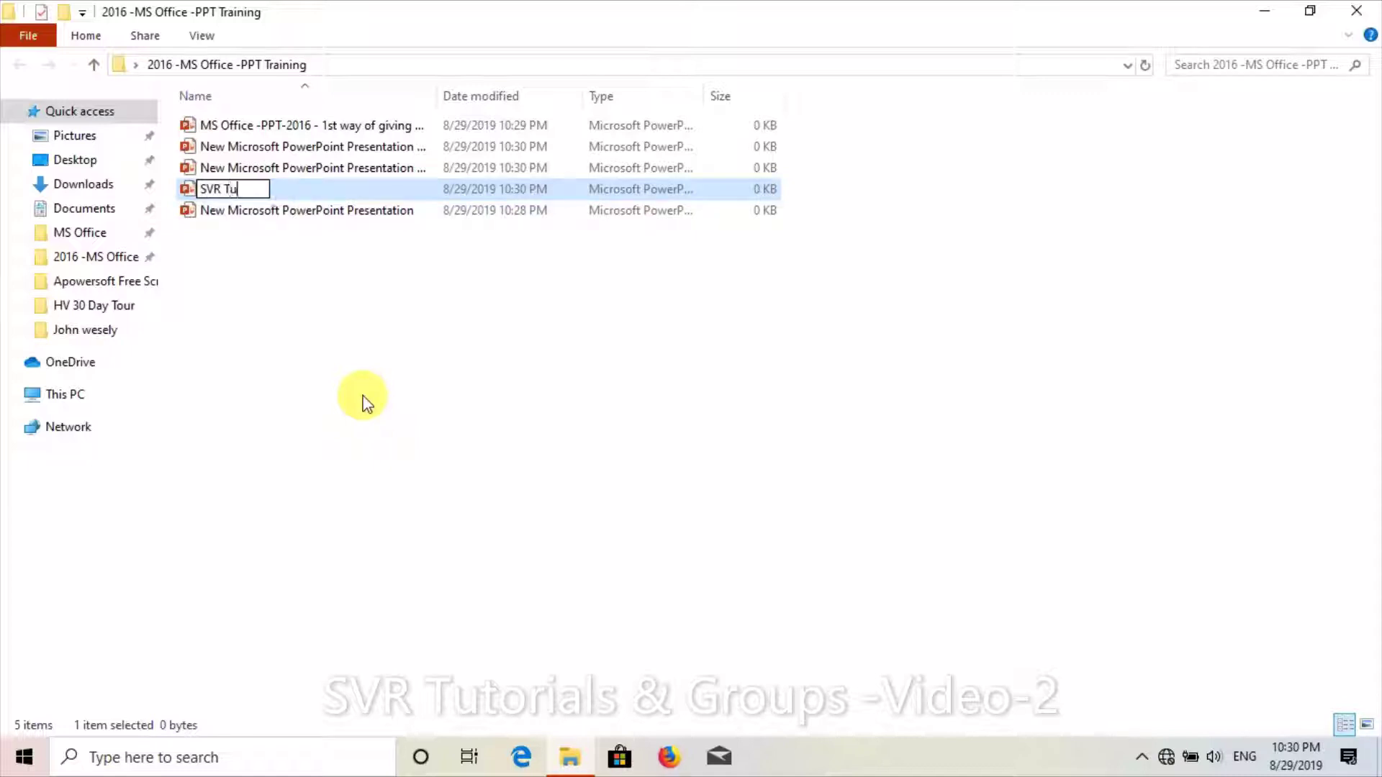
{"action": "type", "text": "torials"}
{"action": "key", "text": "Return"}
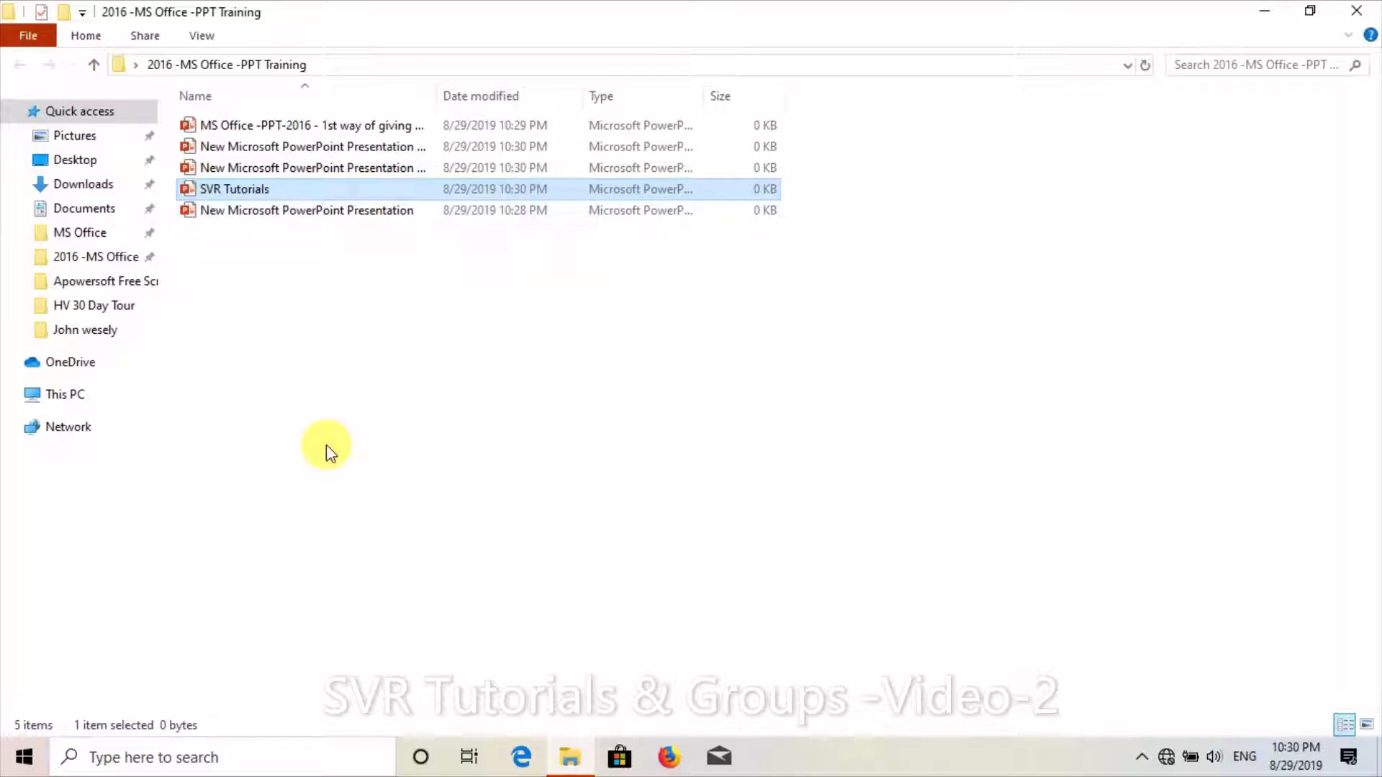
Rename the unnumbered "New Microsoft PowerPoint Presentation" file as "SVR Tutorials MS office Training"
{"action": "left_click", "coordinate": [244, 216]}
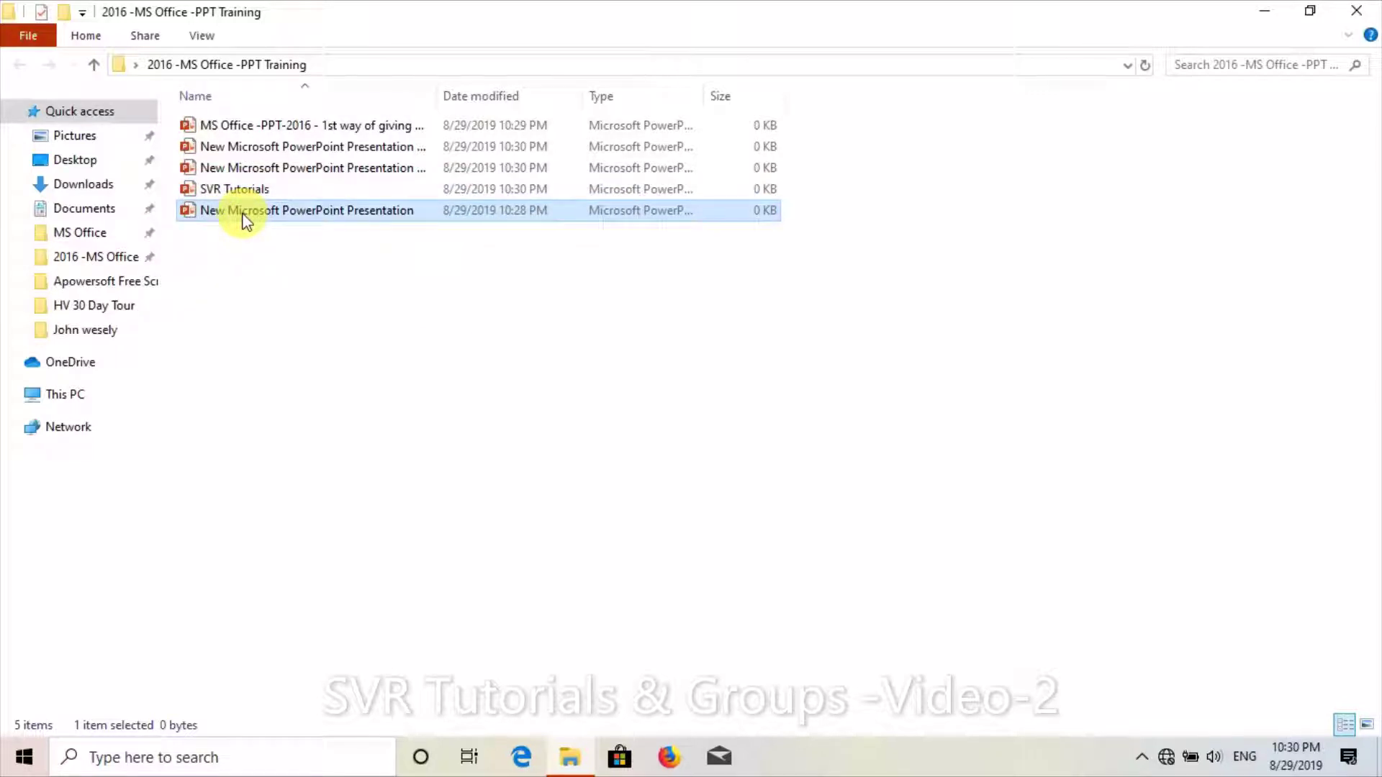
{"action": "right_click", "coordinate": [244, 216]}
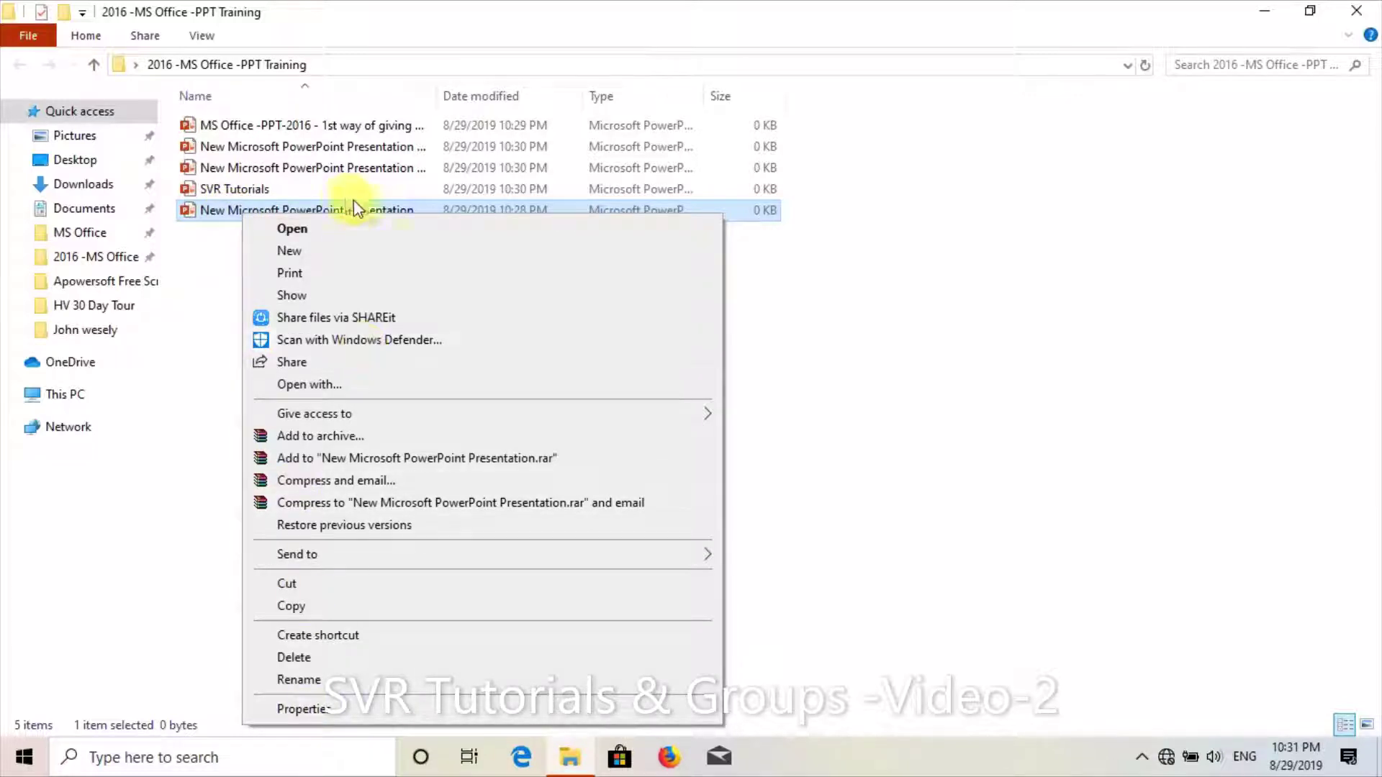
{"action": "left_click", "coordinate": [331, 683]}
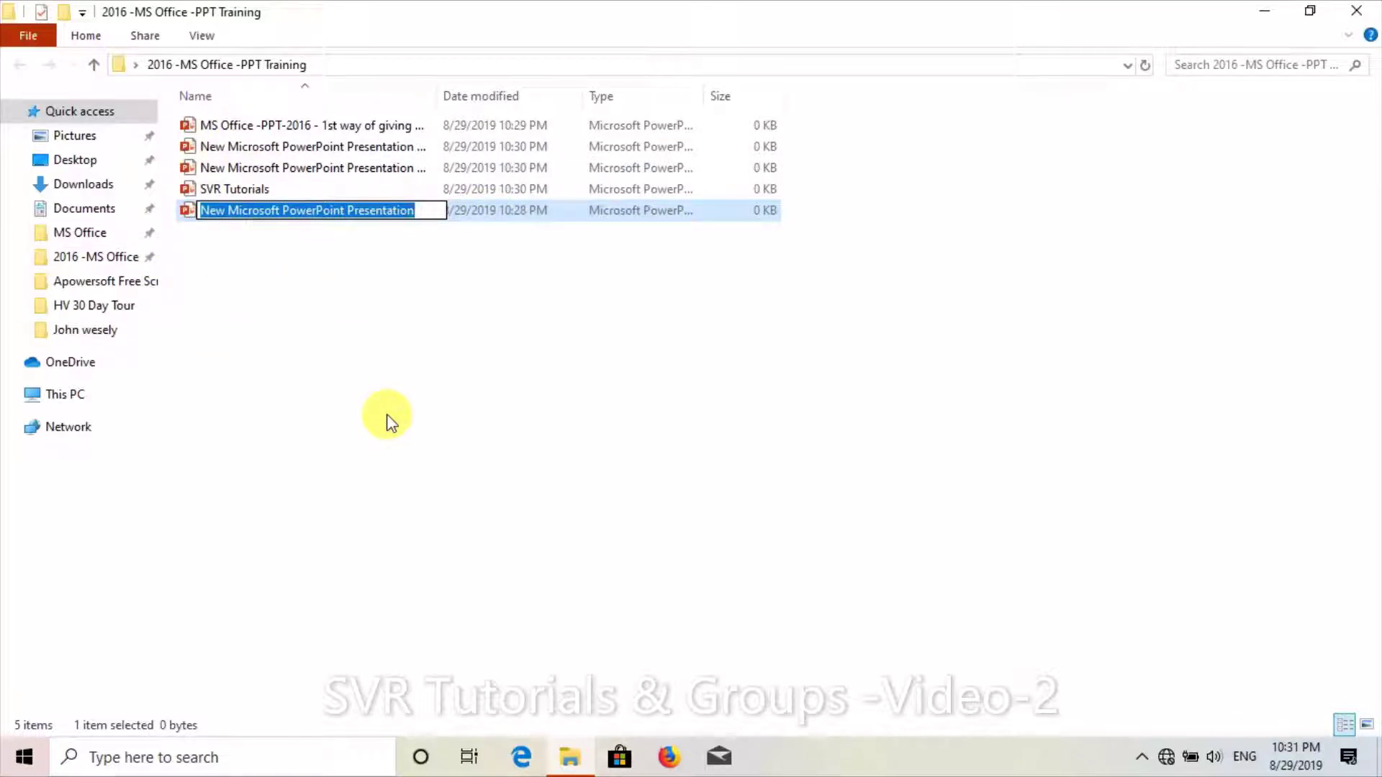
{"action": "type", "text": "s"}
{"action": "key", "text": "BackSpace"}
{"action": "type", "text": "SV"}
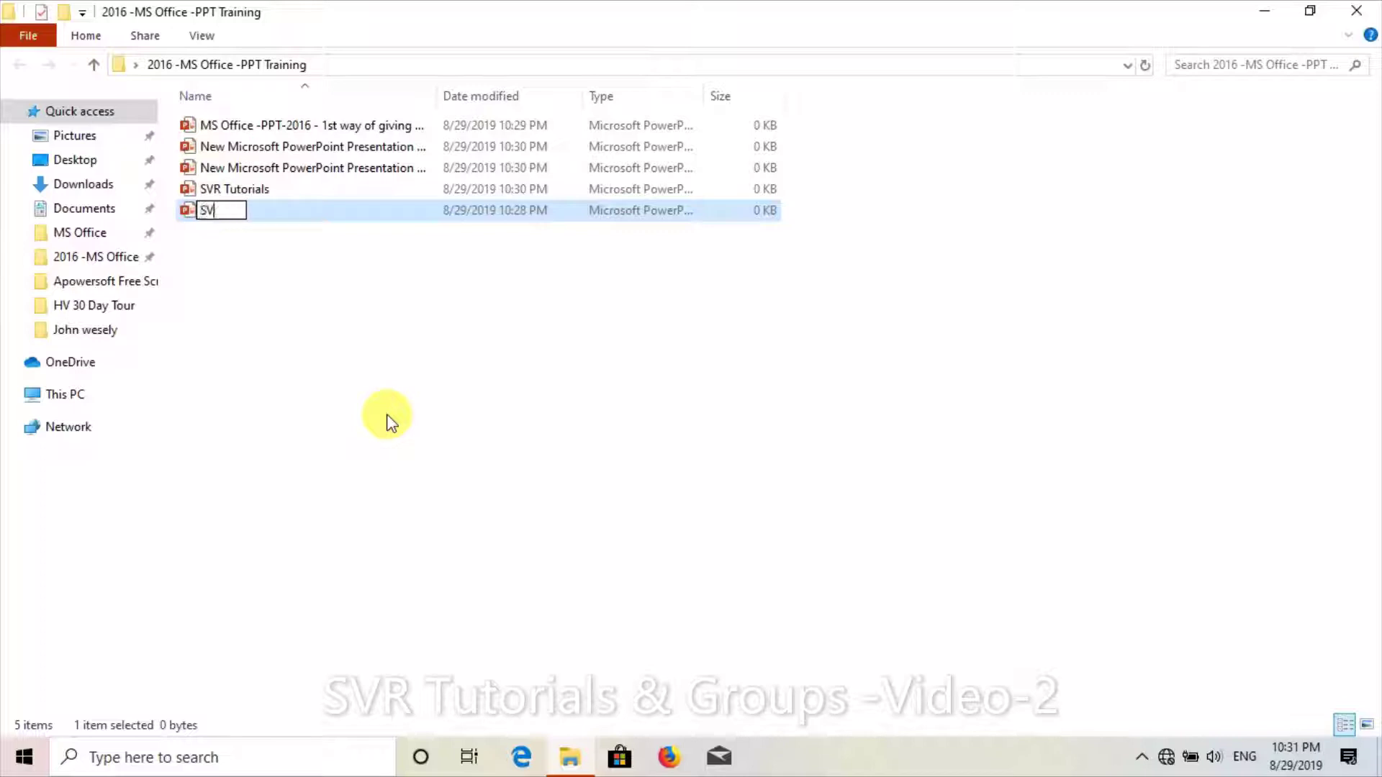
{"action": "type", "text": "R Tuto"}
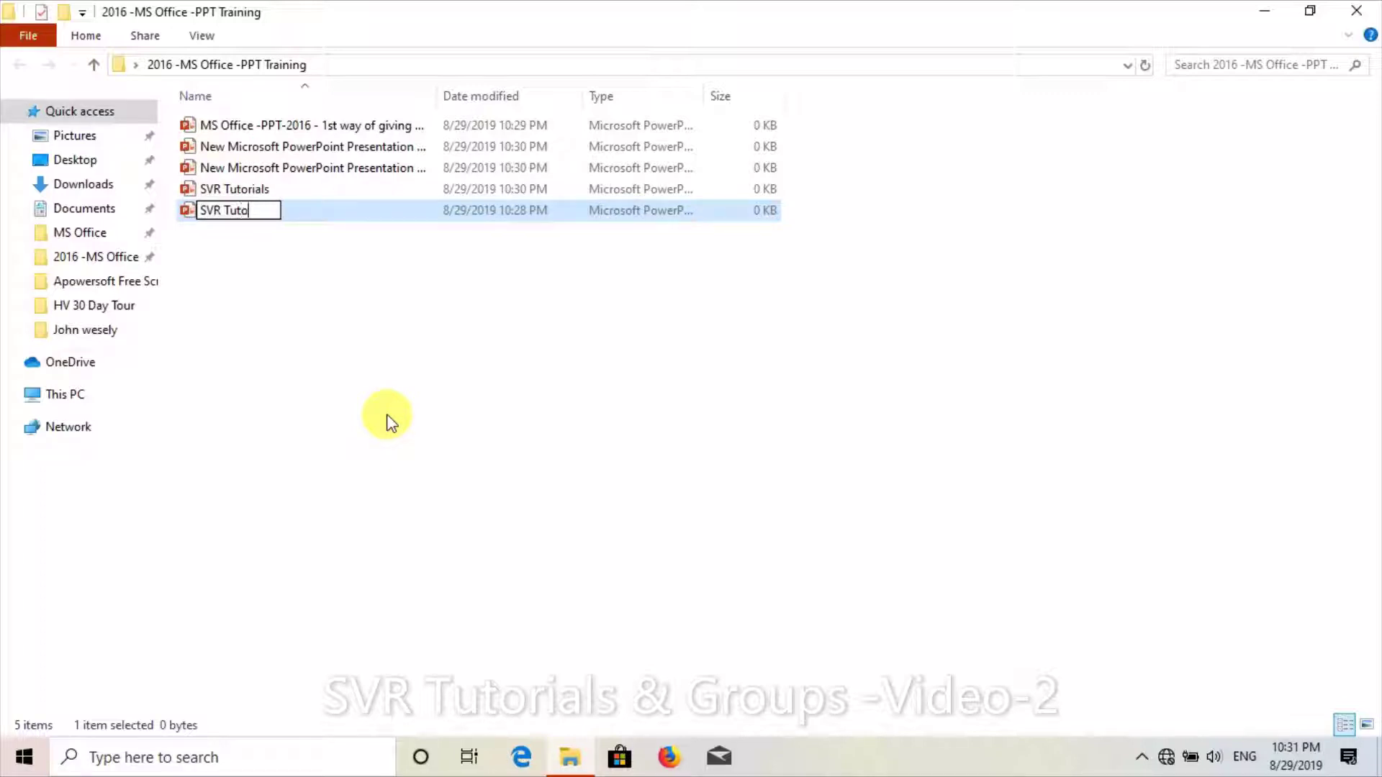
{"action": "type", "text": "rials MS"}
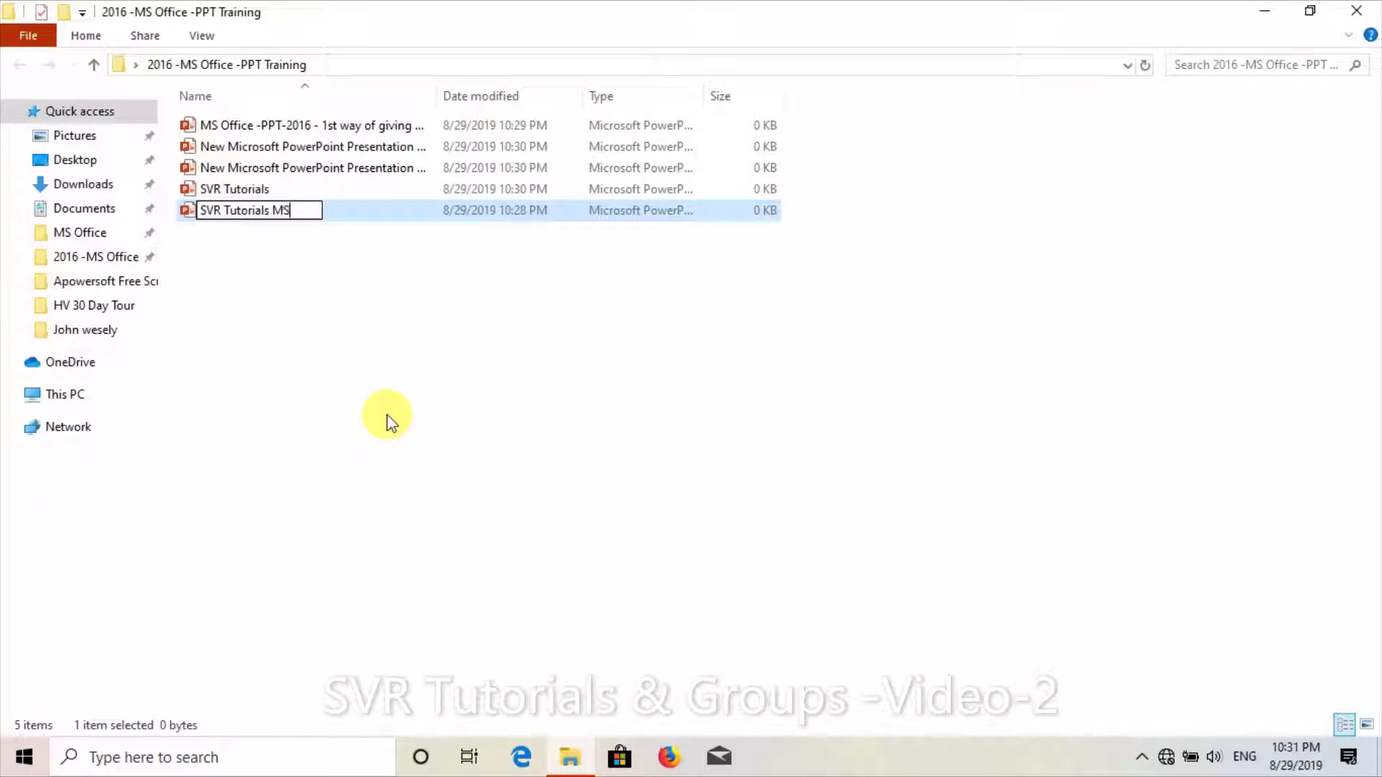
{"action": "type", "text": " office T"}
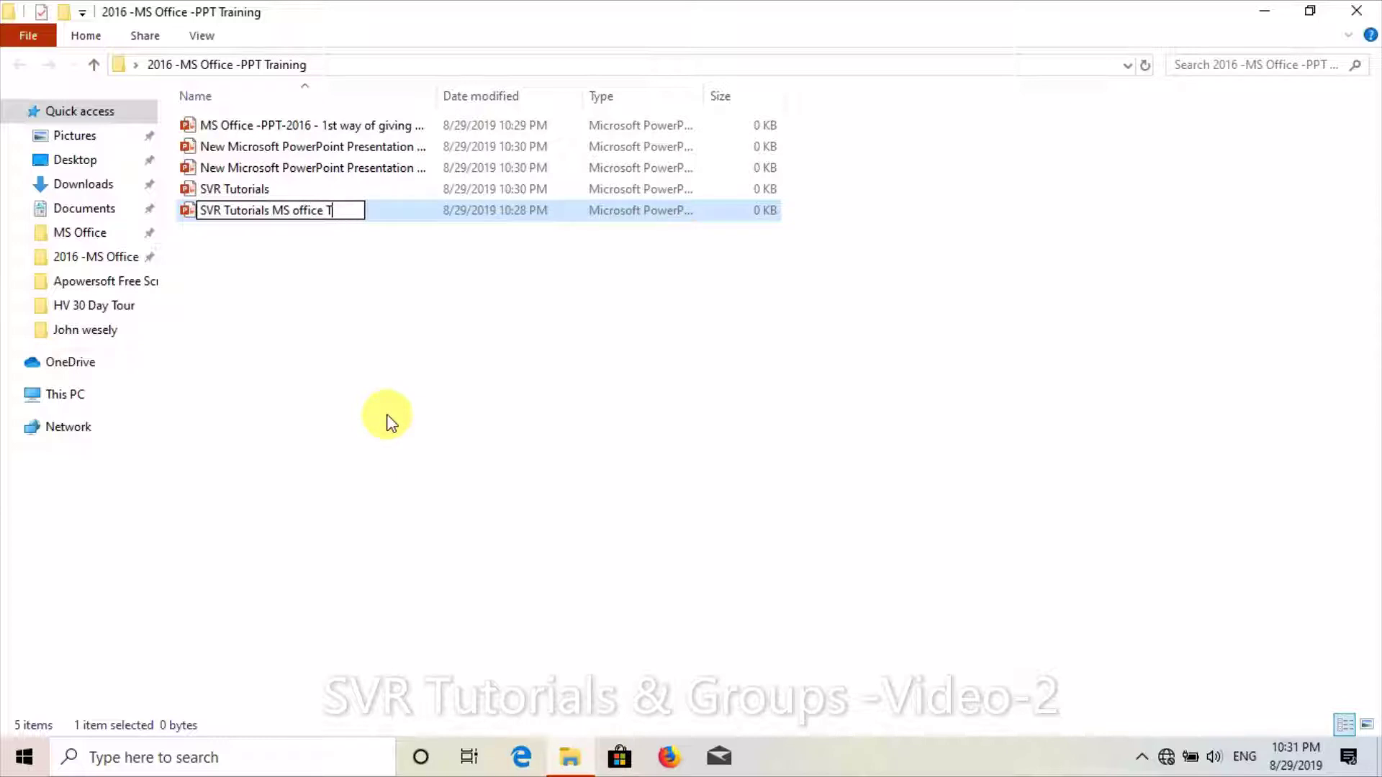
{"action": "type", "text": "raining"}
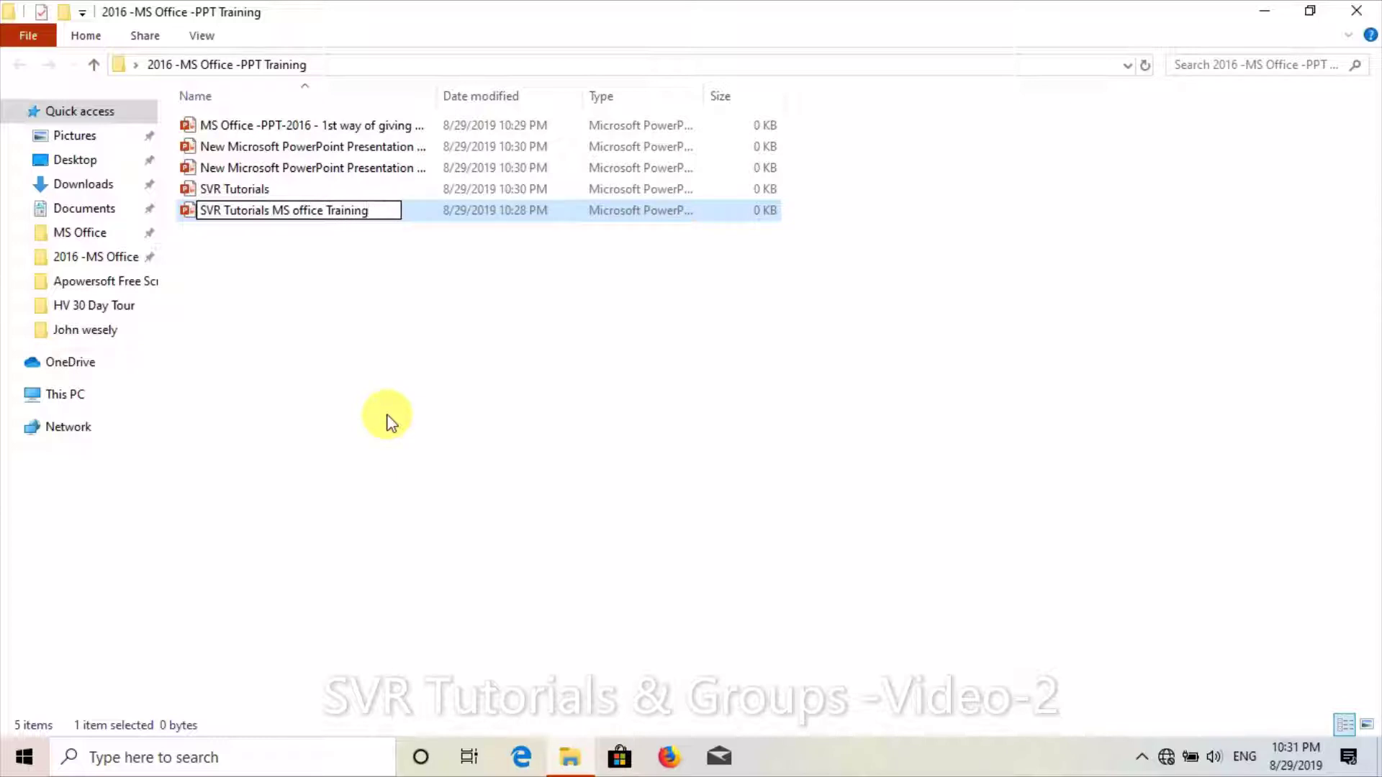
{"action": "key", "text": "Return"}
{"action": "left_click", "coordinate": [292, 127]}
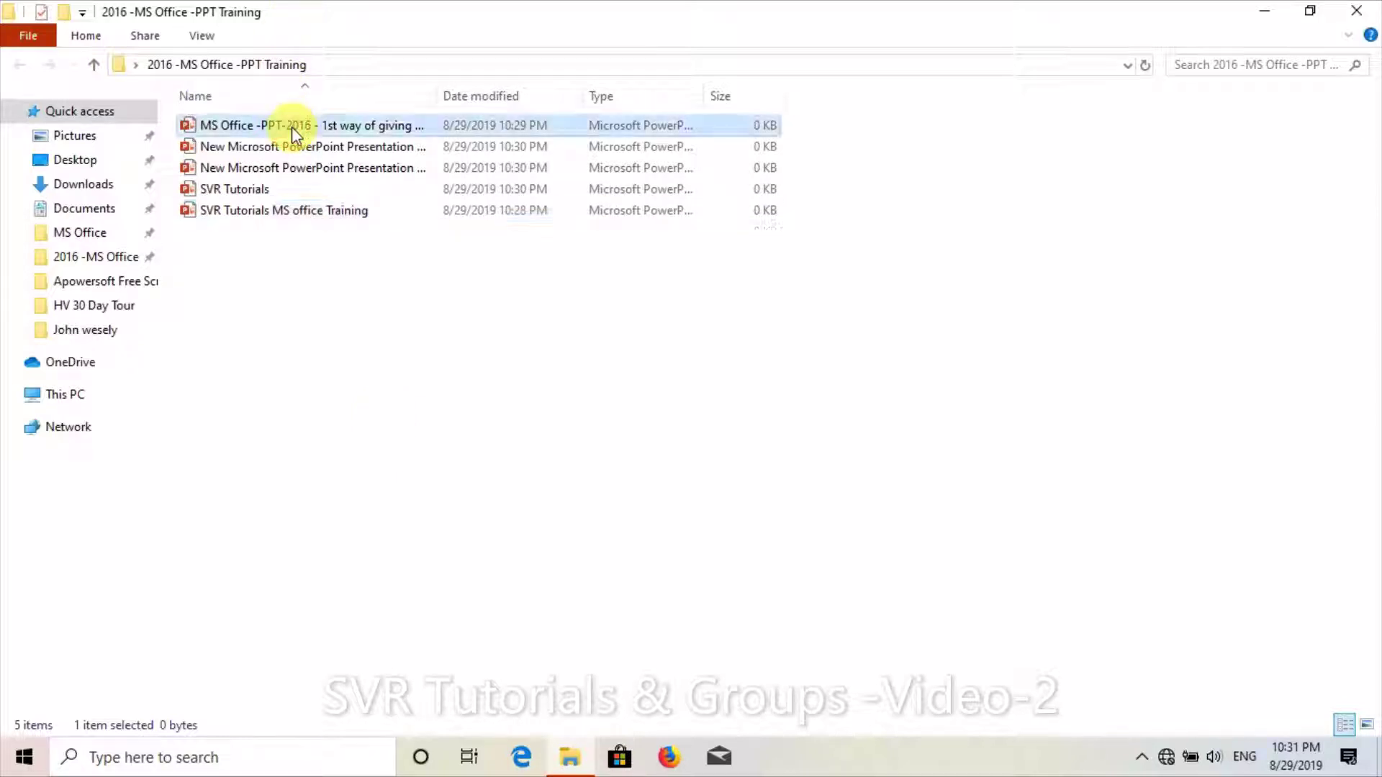
{"action": "right_click", "coordinate": [291, 127]}
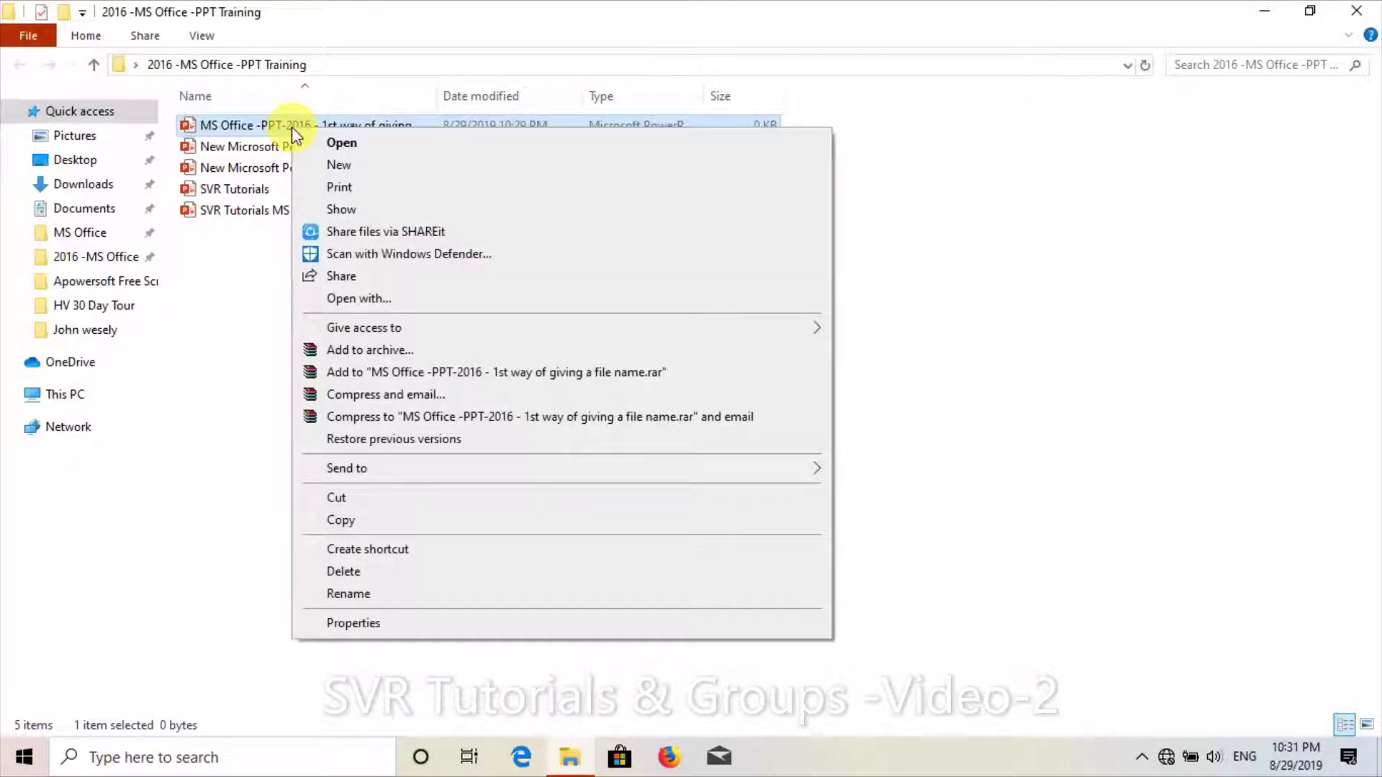
{"action": "left_click", "coordinate": [240, 302]}
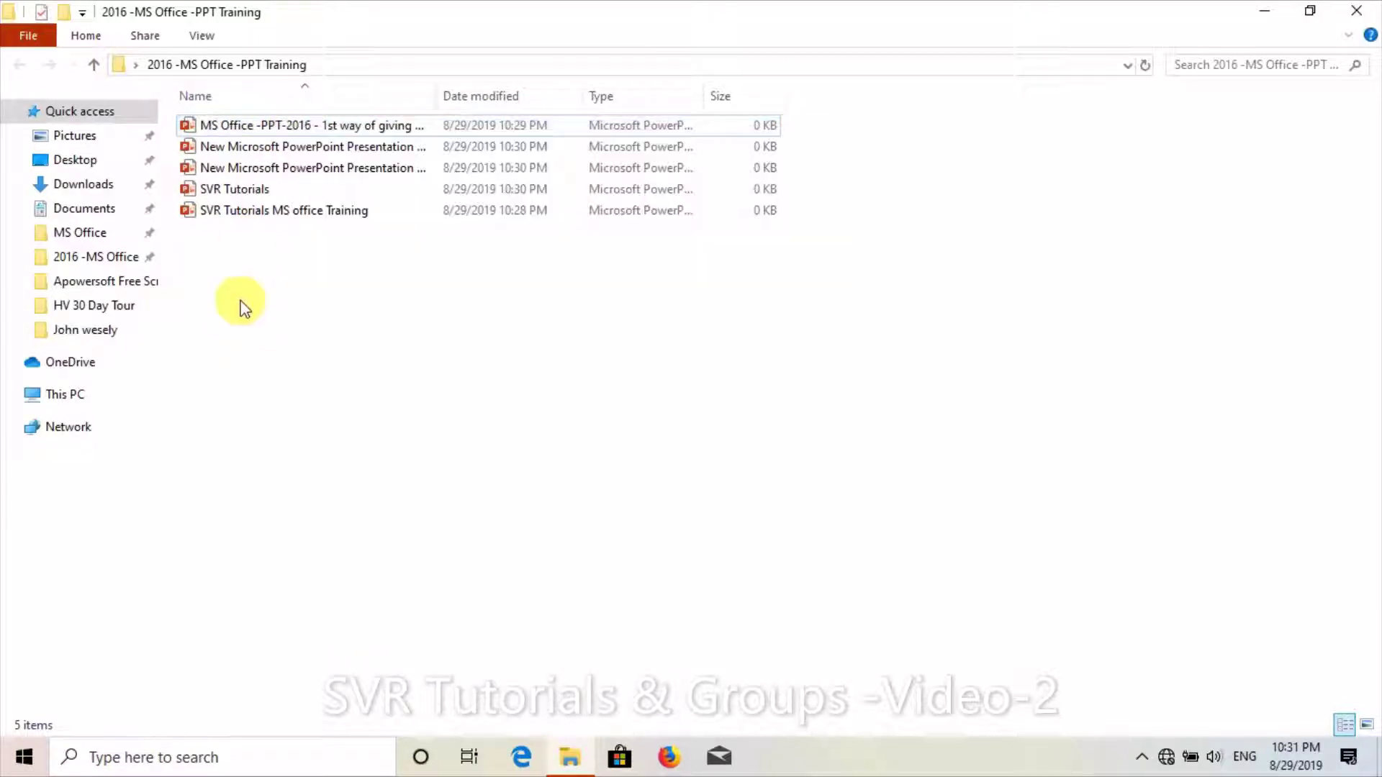
Rename the "MS Office -PPT-2016 - 1st way of giving a file name" file as "MS Office -PPT -2016"
{"action": "right_click", "coordinate": [303, 140]}
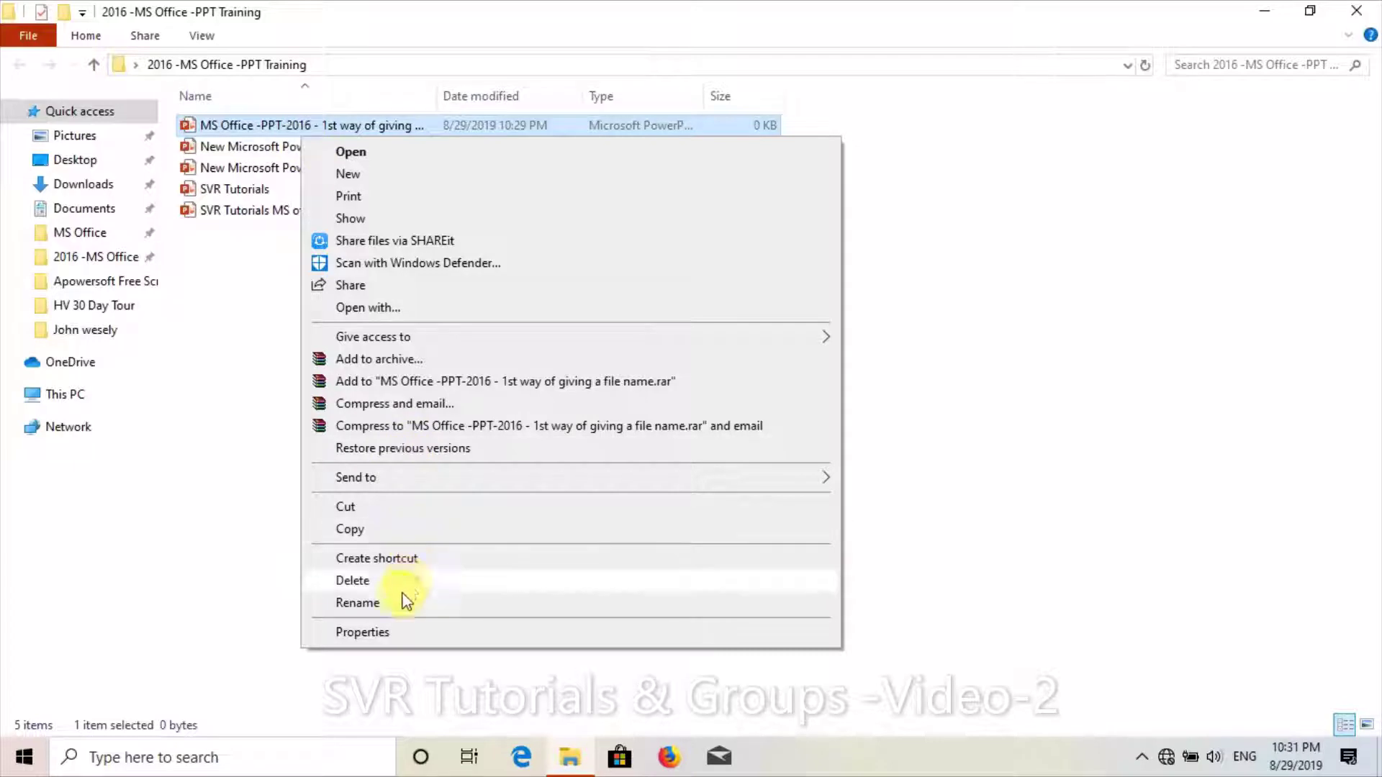
{"action": "left_click", "coordinate": [358, 602]}
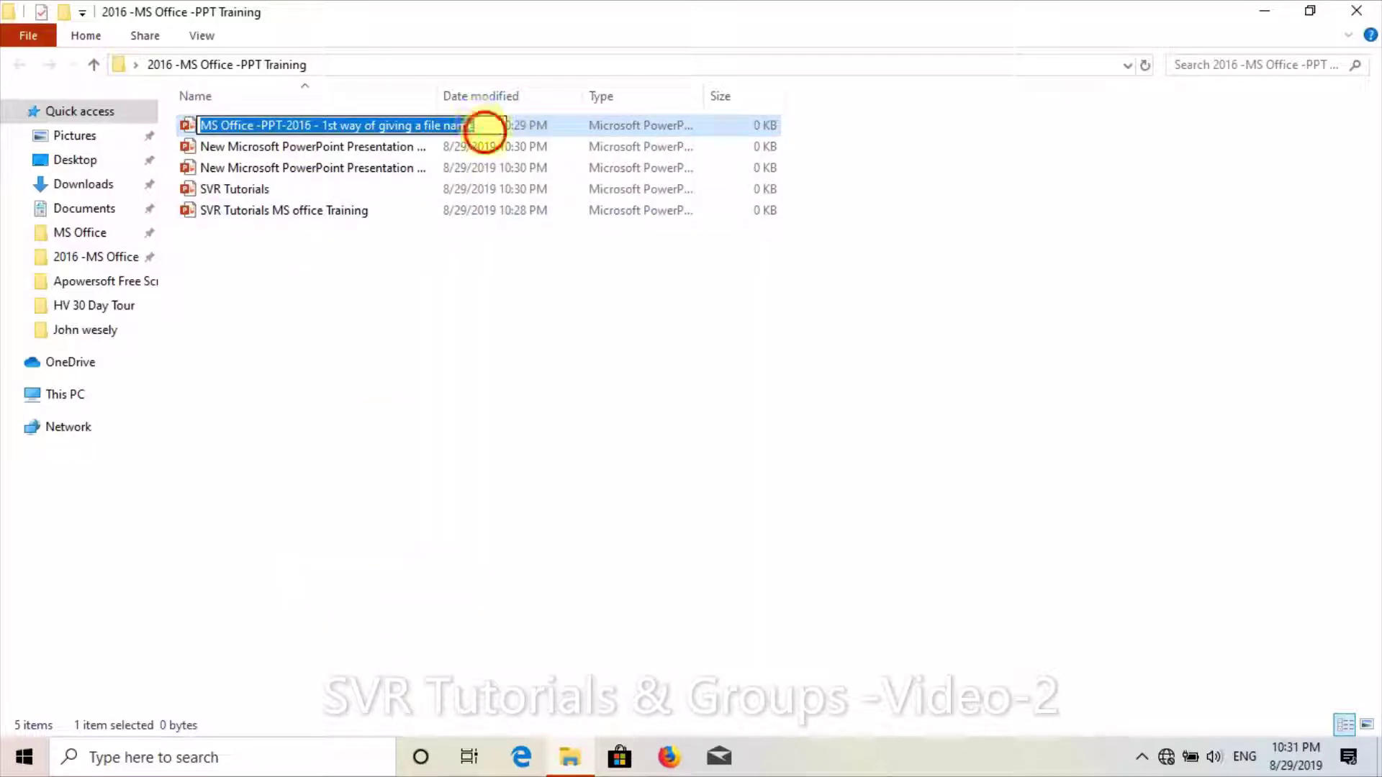
{"action": "left_click", "coordinate": [484, 128]}
{"action": "key", "text": "BackSpace"}
{"action": "key", "text": "BackSpace"}
{"action": "key", "text": "BackSpace"}
{"action": "key", "text": "BackSpace"}
{"action": "key", "text": "BackSpace"}
{"action": "key", "text": "BackSpace"}
{"action": "key", "text": "BackSpace"}
{"action": "key", "text": "BackSpace"}
{"action": "key", "text": "BackSpace"}
{"action": "key", "text": "BackSpace"}
{"action": "key", "text": "BackSpace"}
{"action": "key", "text": "BackSpace"}
{"action": "key", "text": "BackSpace"}
{"action": "key", "text": "BackSpace"}
{"action": "key", "text": "BackSpace"}
{"action": "key", "text": "BackSpace"}
{"action": "key", "text": "BackSpace"}
{"action": "key", "text": "BackSpace"}
{"action": "key", "text": "BackSpace"}
{"action": "key", "text": "BackSpace"}
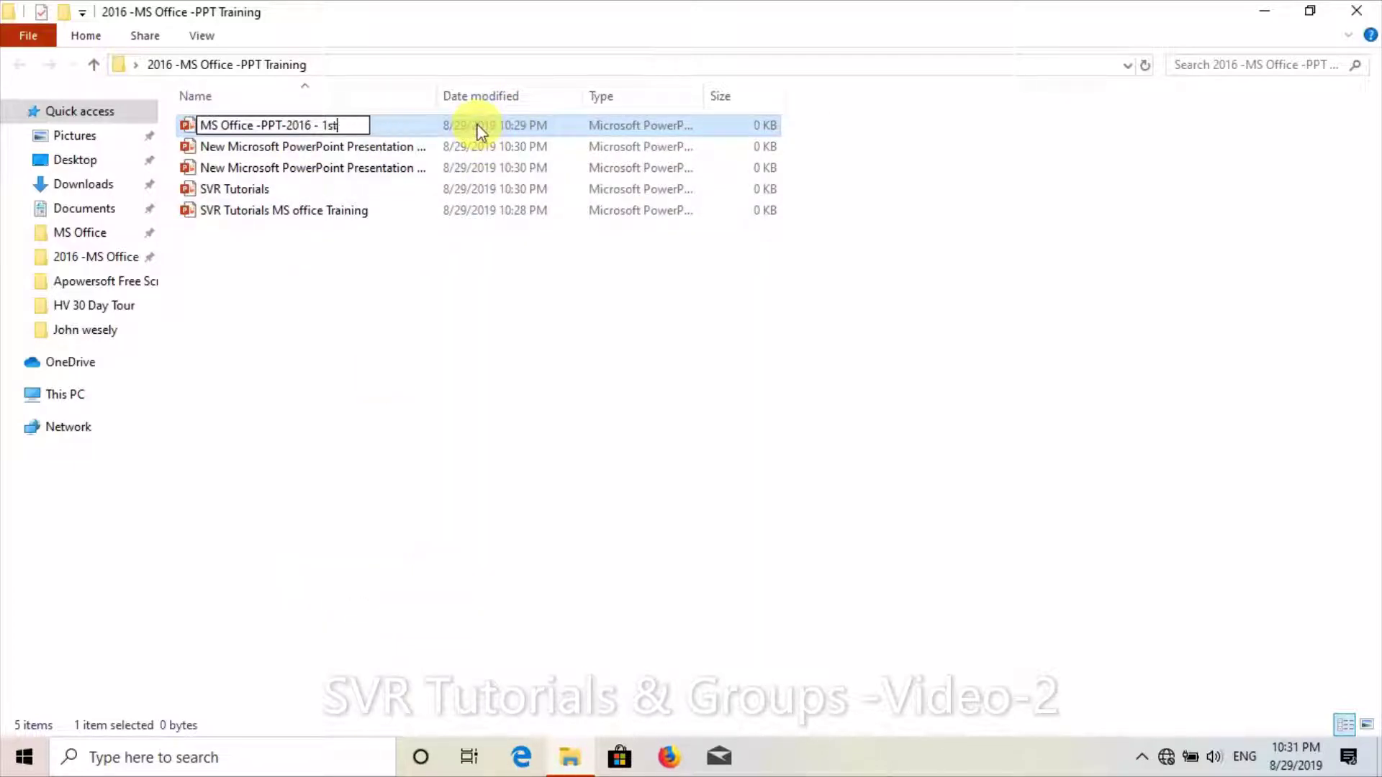
{"action": "key", "text": "BackSpace"}
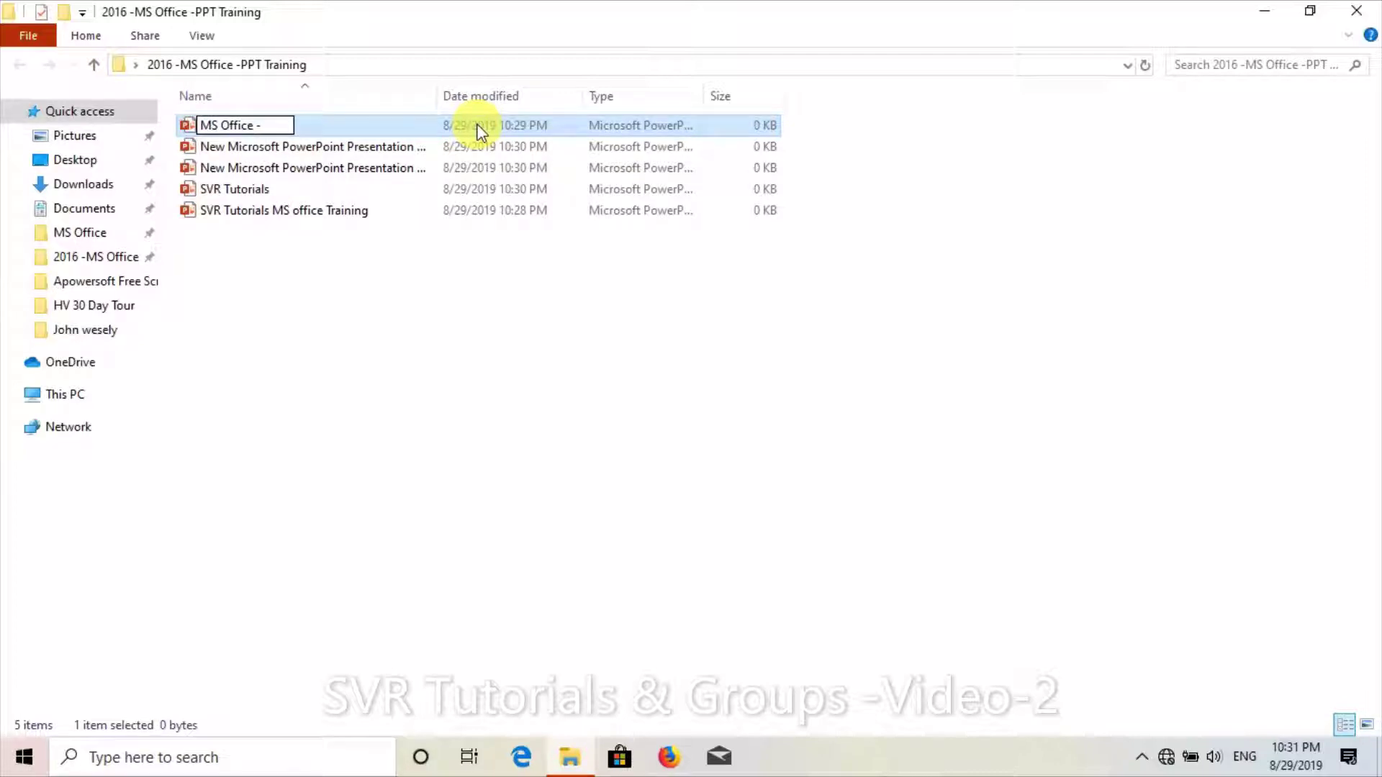
{"action": "type", "text": "PPT -2016"}
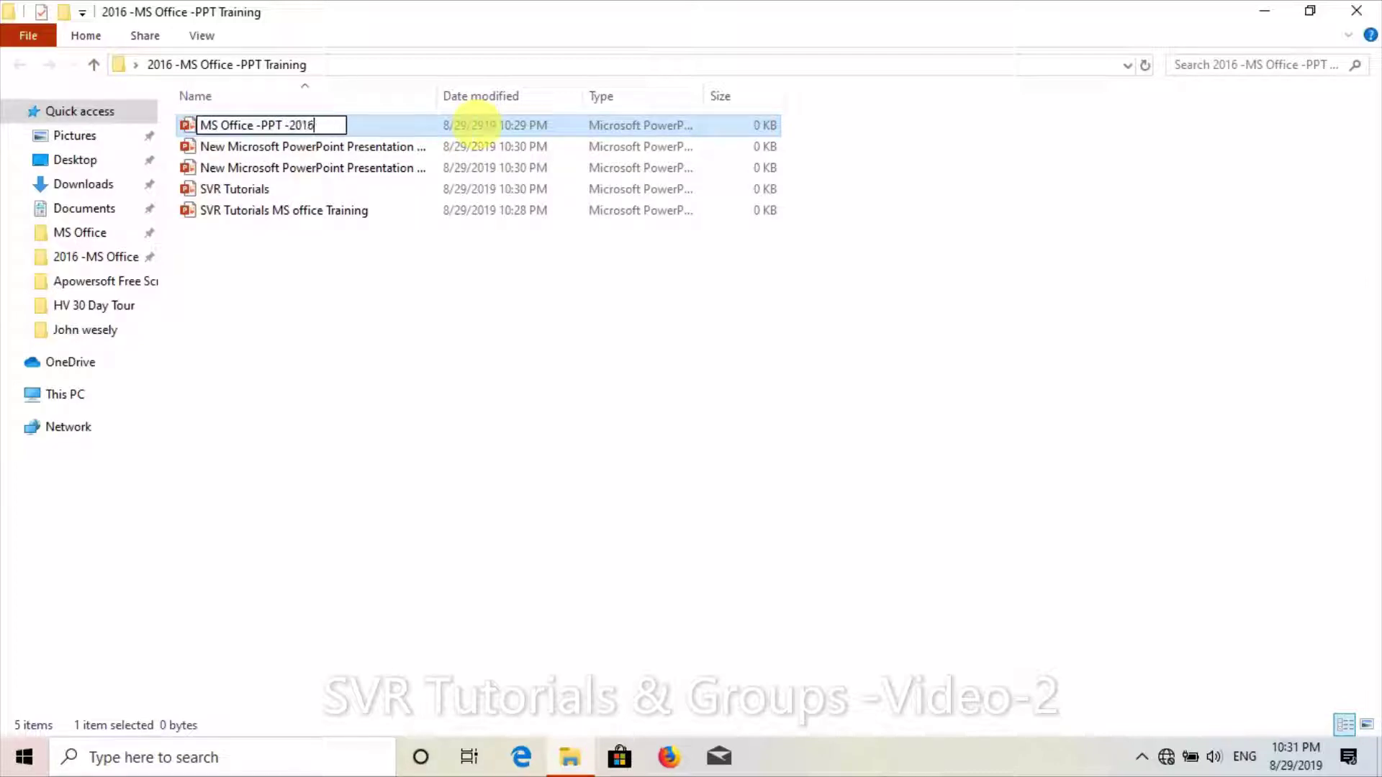
{"action": "key", "text": "Return"}
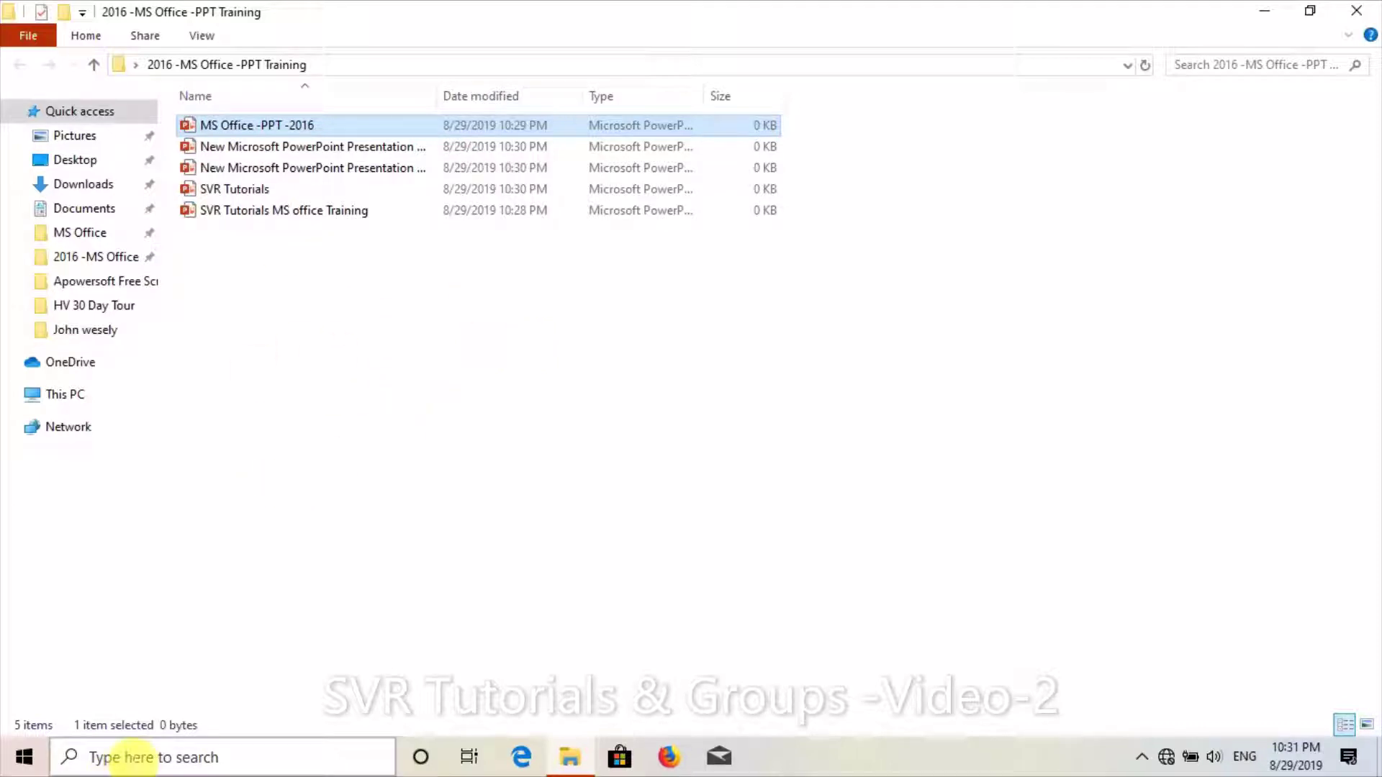
Find PowerPoint by searching Windows for "PPT", launch it and create a blank presentation
{"action": "left_click", "coordinate": [132, 757]}
{"action": "type", "text": "PPT"}
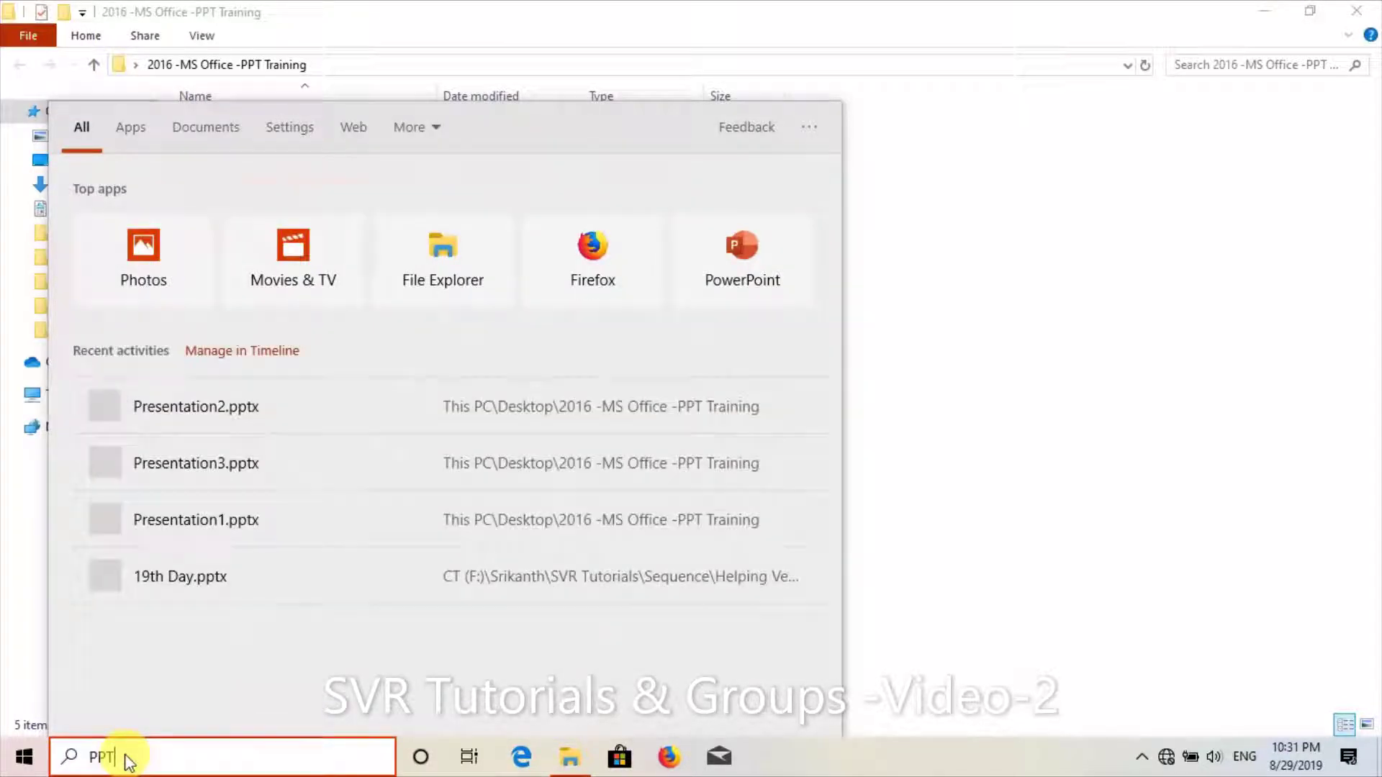
{"action": "left_click", "coordinate": [156, 222]}
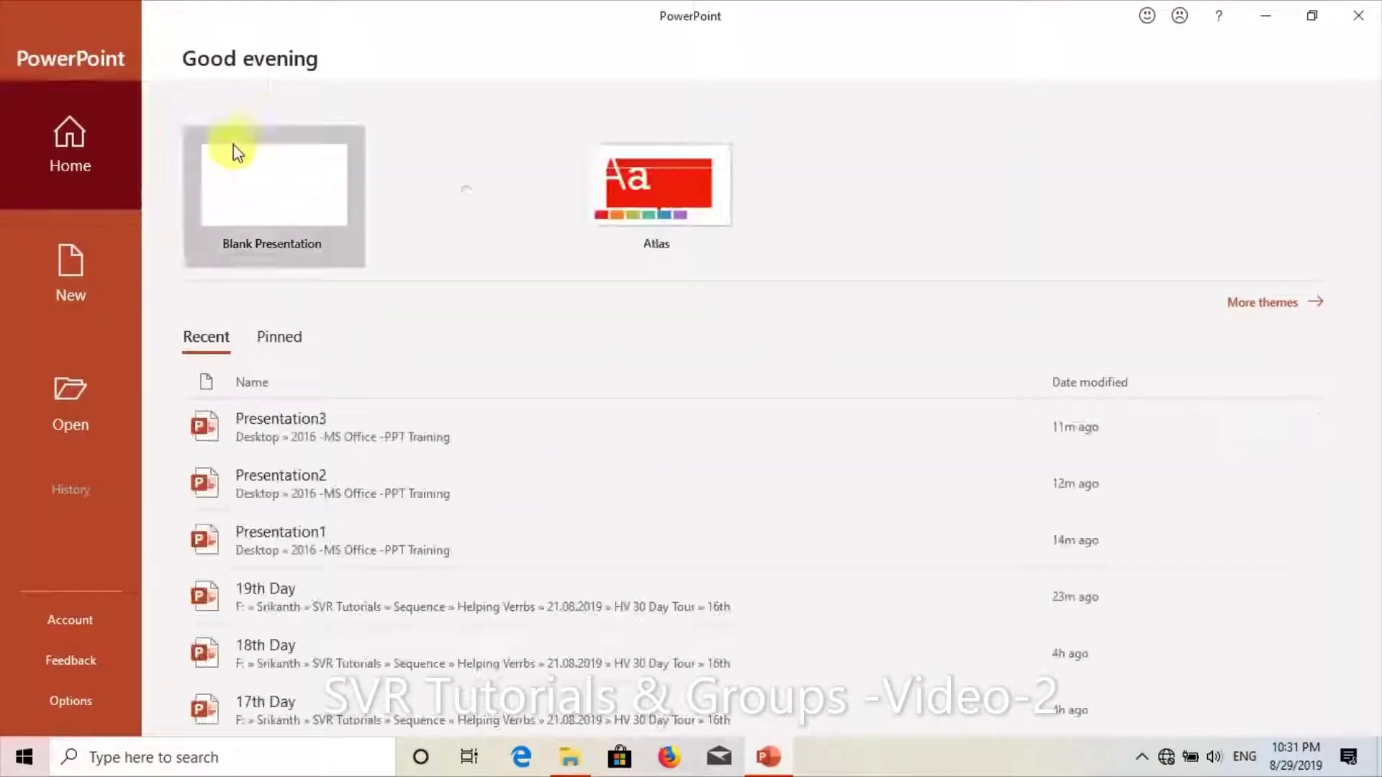
{"action": "left_click", "coordinate": [256, 192]}
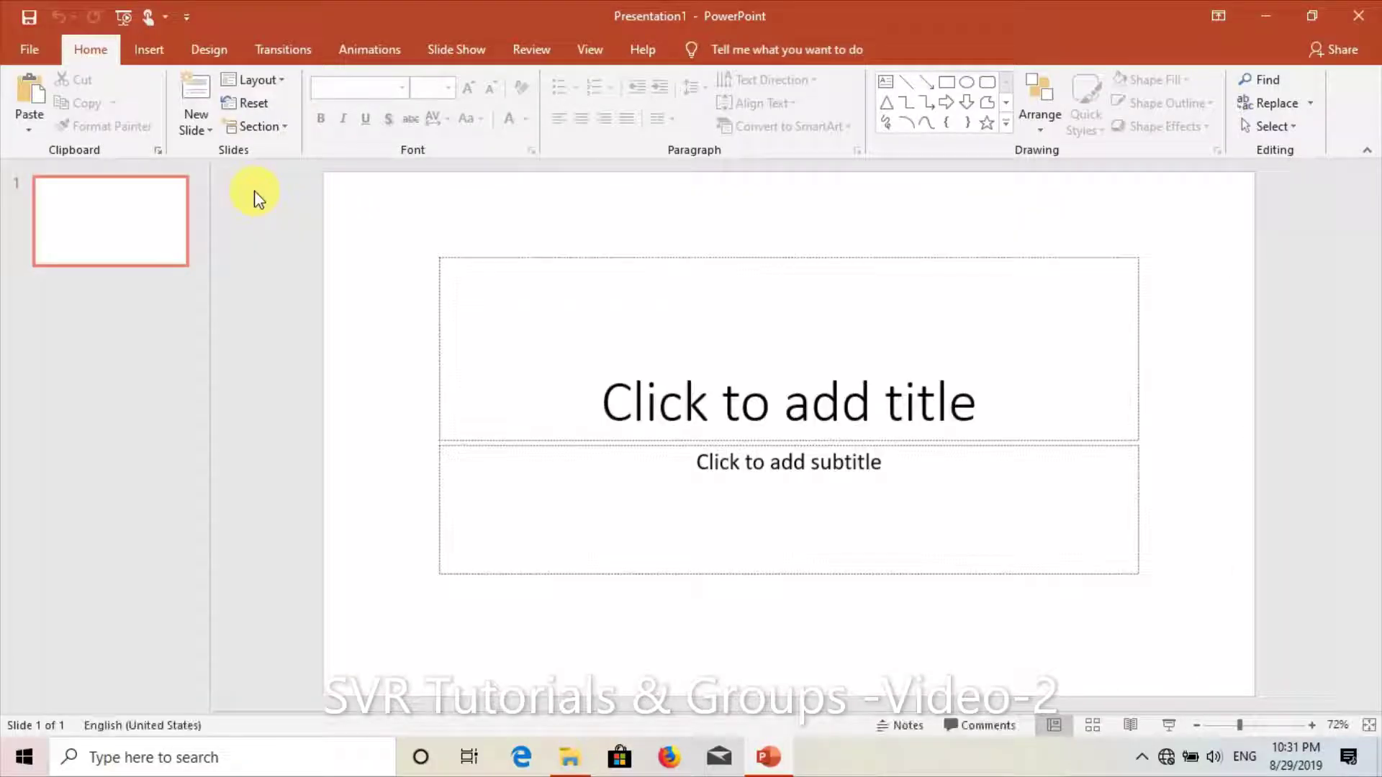
Start saving the new presentation and choose the Desktop folder "2016 -MS Office -PPT Training" as its location
{"action": "left_click", "coordinate": [30, 19]}
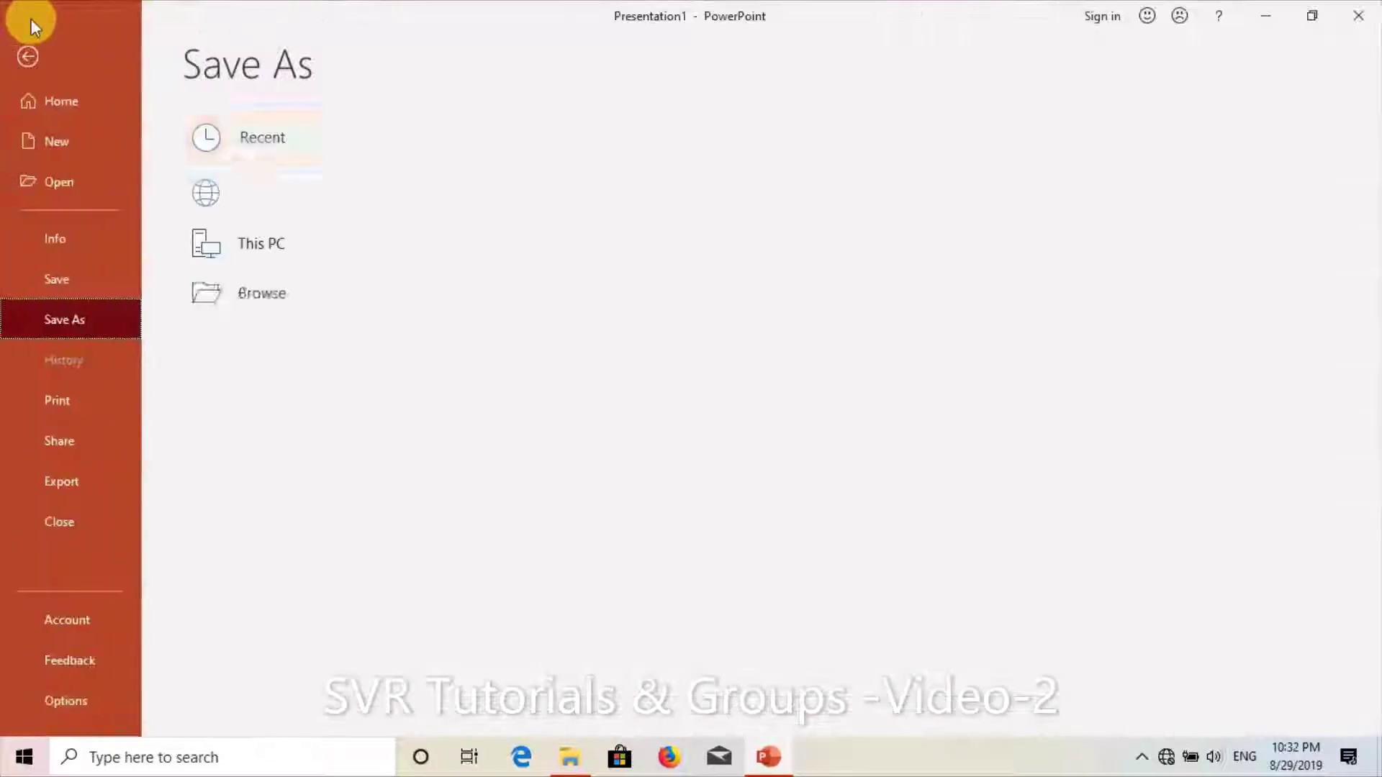
{"action": "left_click", "coordinate": [241, 353]}
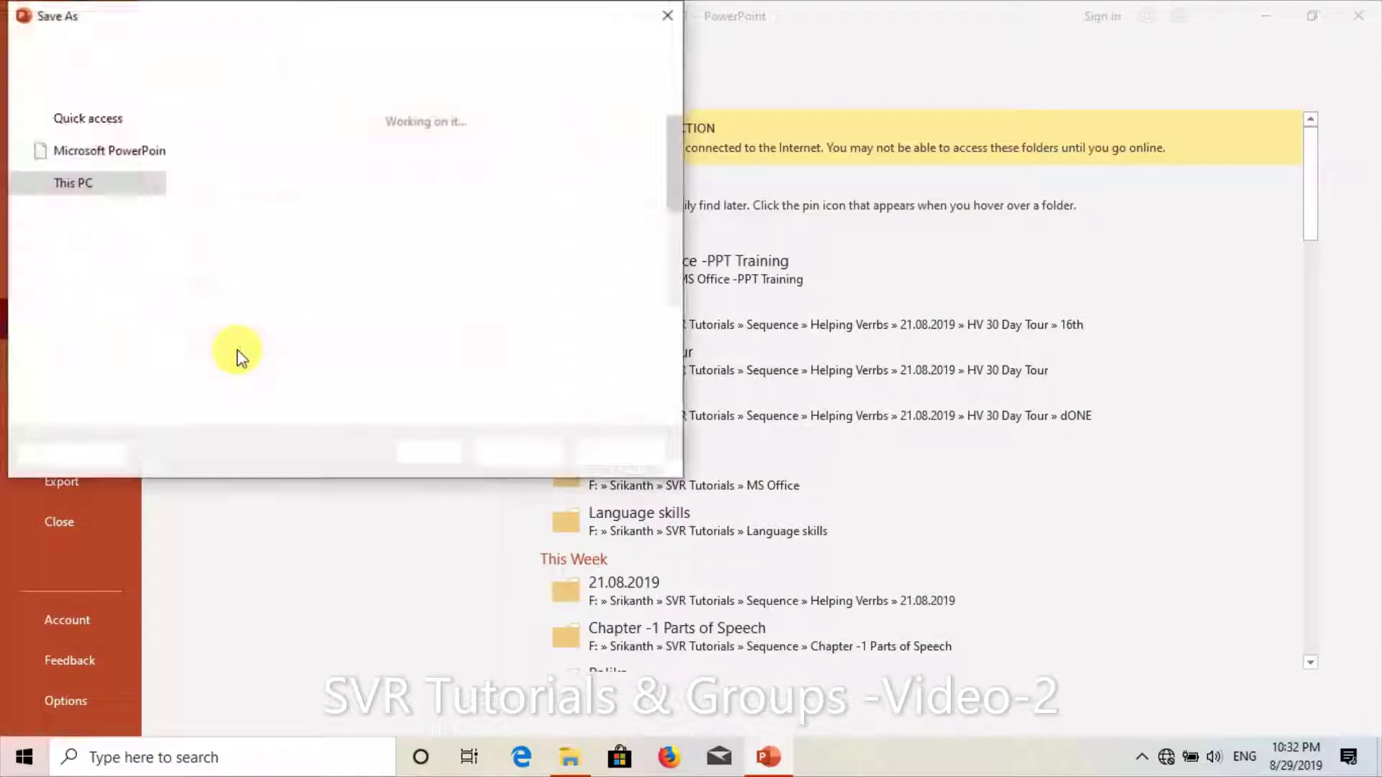
{"action": "scroll", "coordinate": [153, 135], "scroll_direction": "up", "scroll_amount": 3}
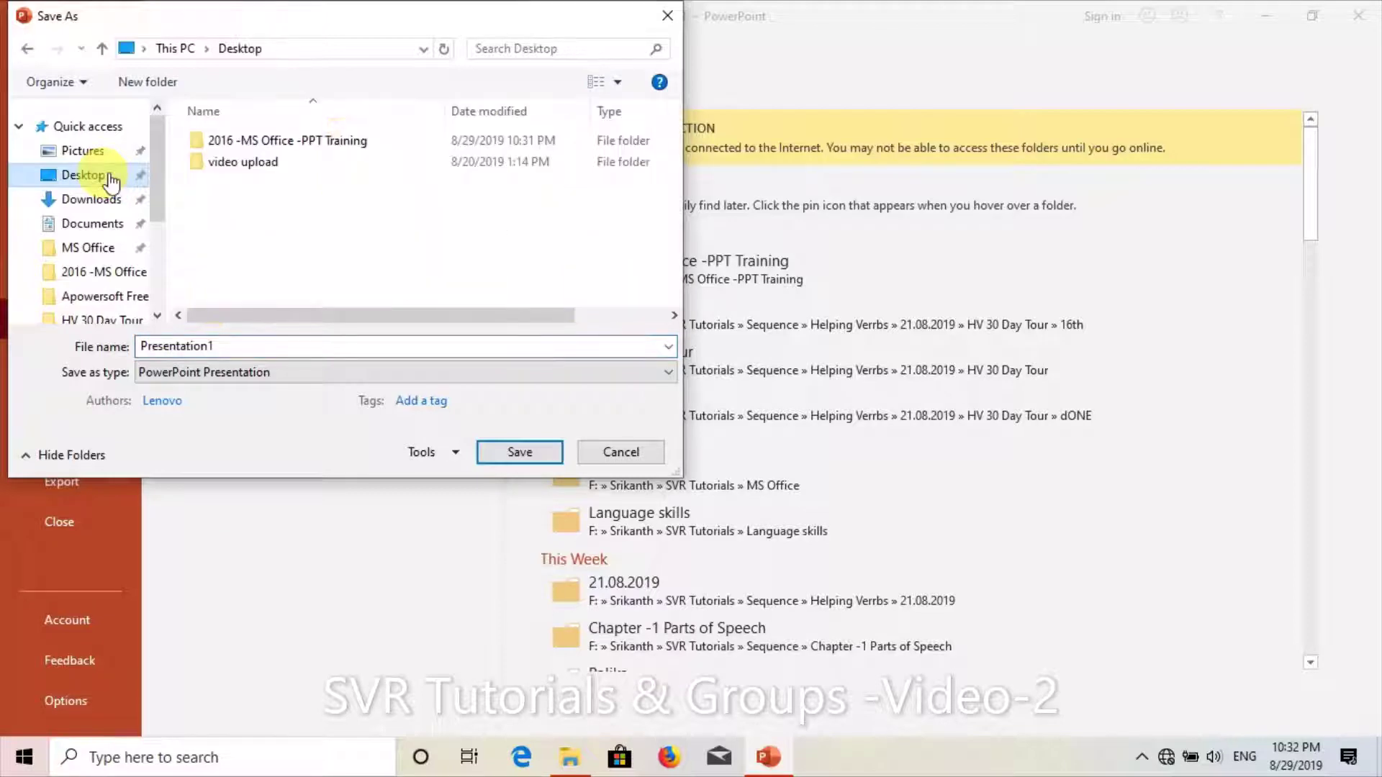
{"action": "left_click", "coordinate": [336, 142]}
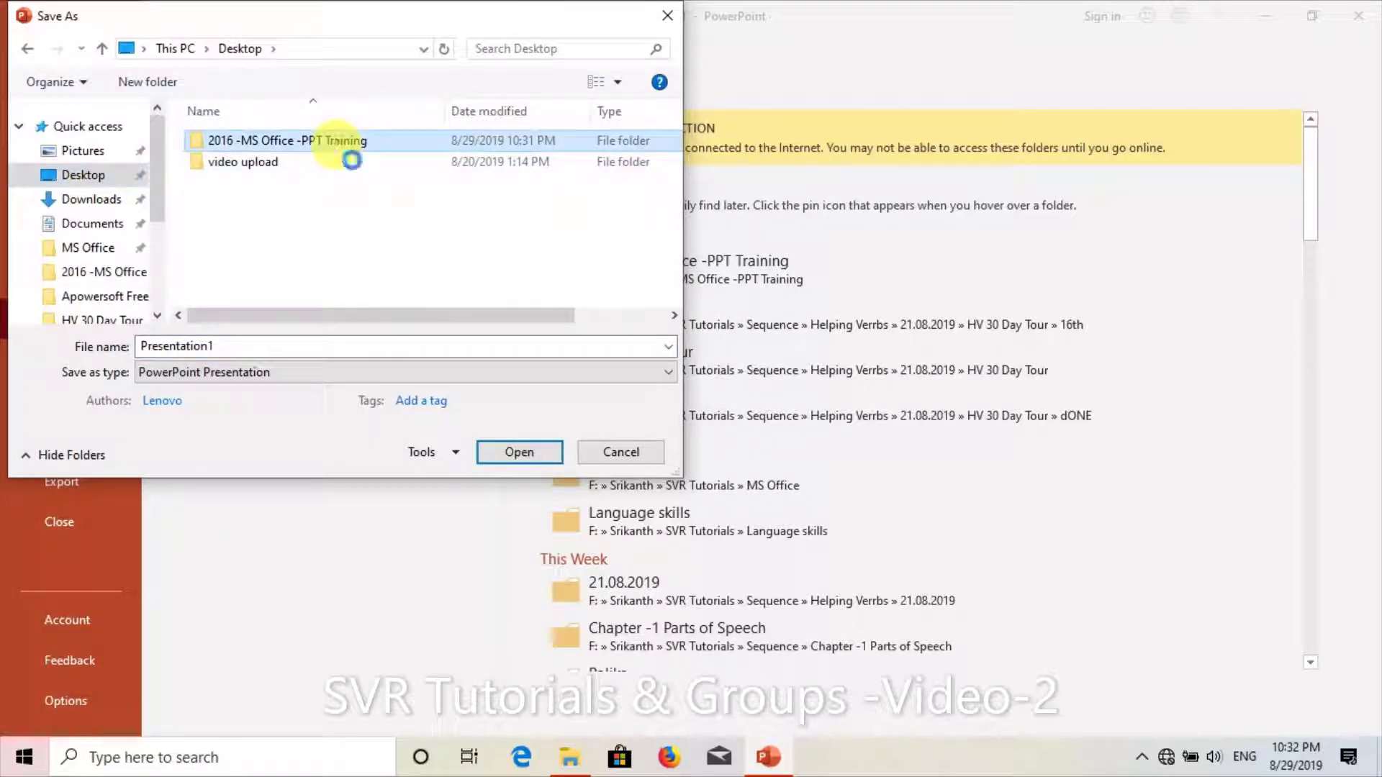
{"action": "double_click", "coordinate": [336, 142]}
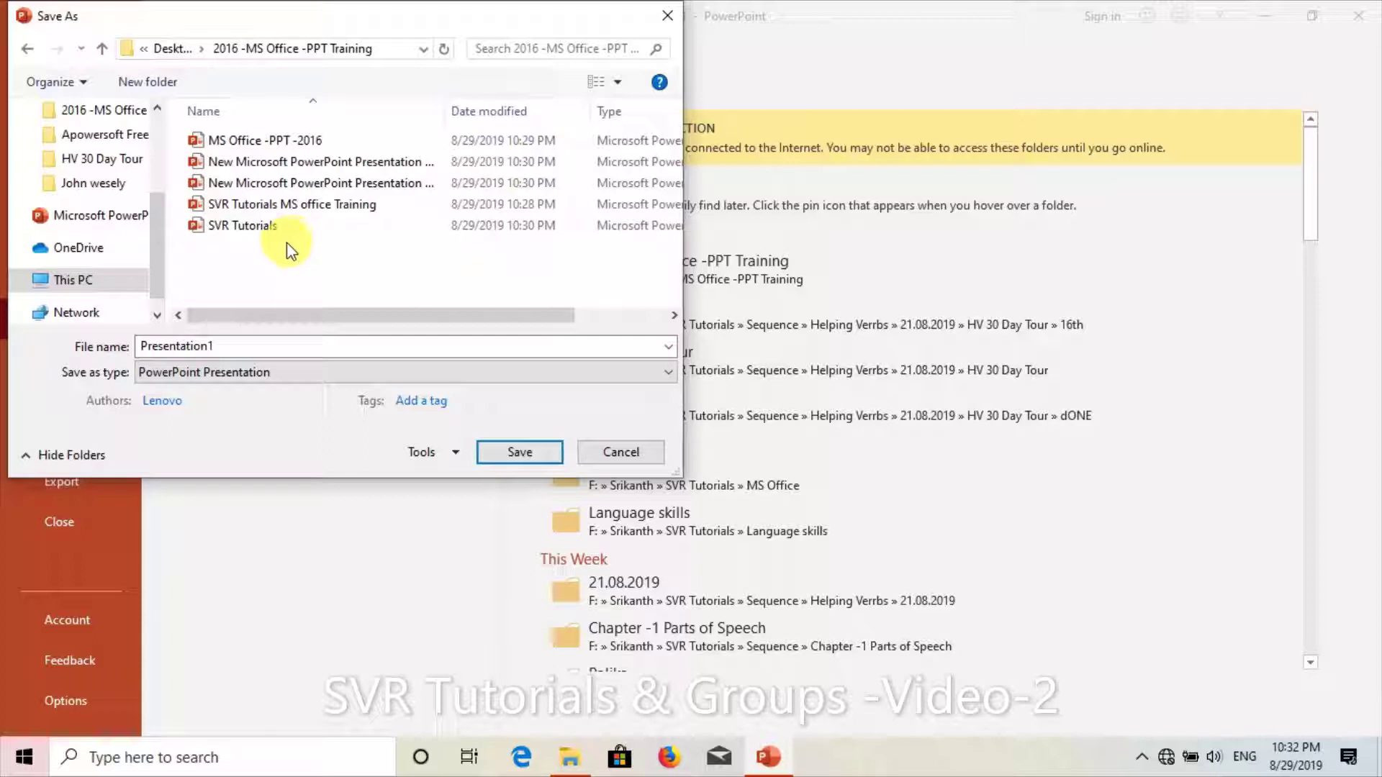
Save the presentation under the name "SVR Tutorials Training video" and close PowerPoint
{"action": "left_click", "coordinate": [200, 347]}
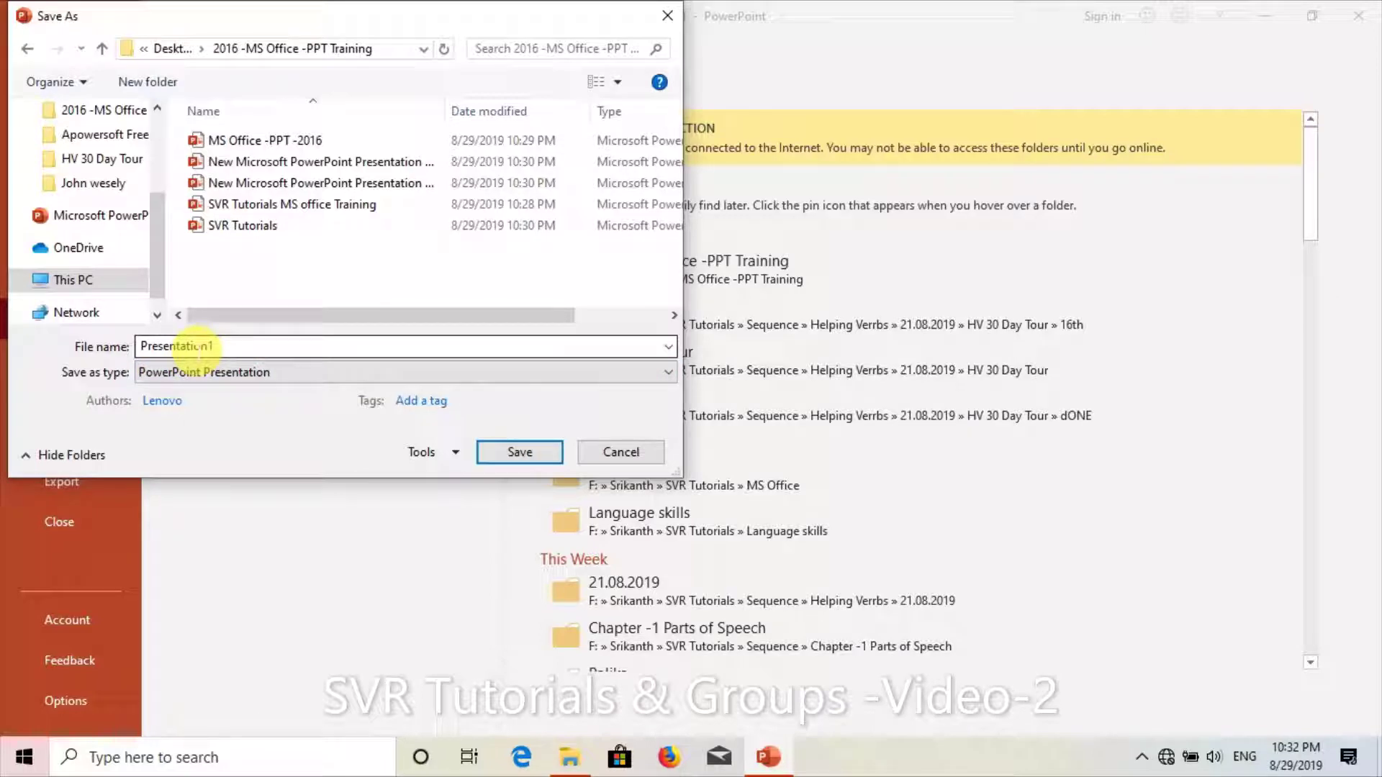
{"action": "double_click", "coordinate": [198, 347]}
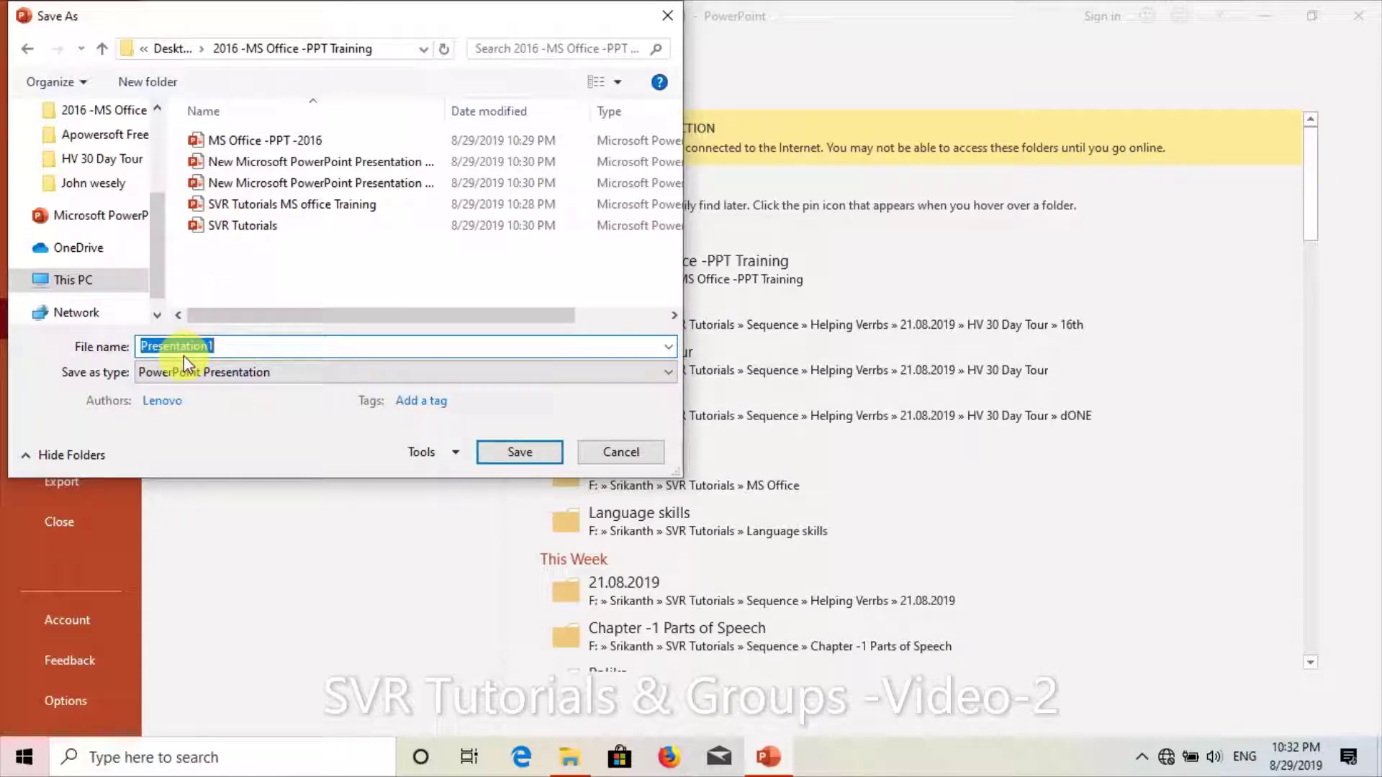
{"action": "type", "text": "s"}
{"action": "key", "text": "BackSpace"}
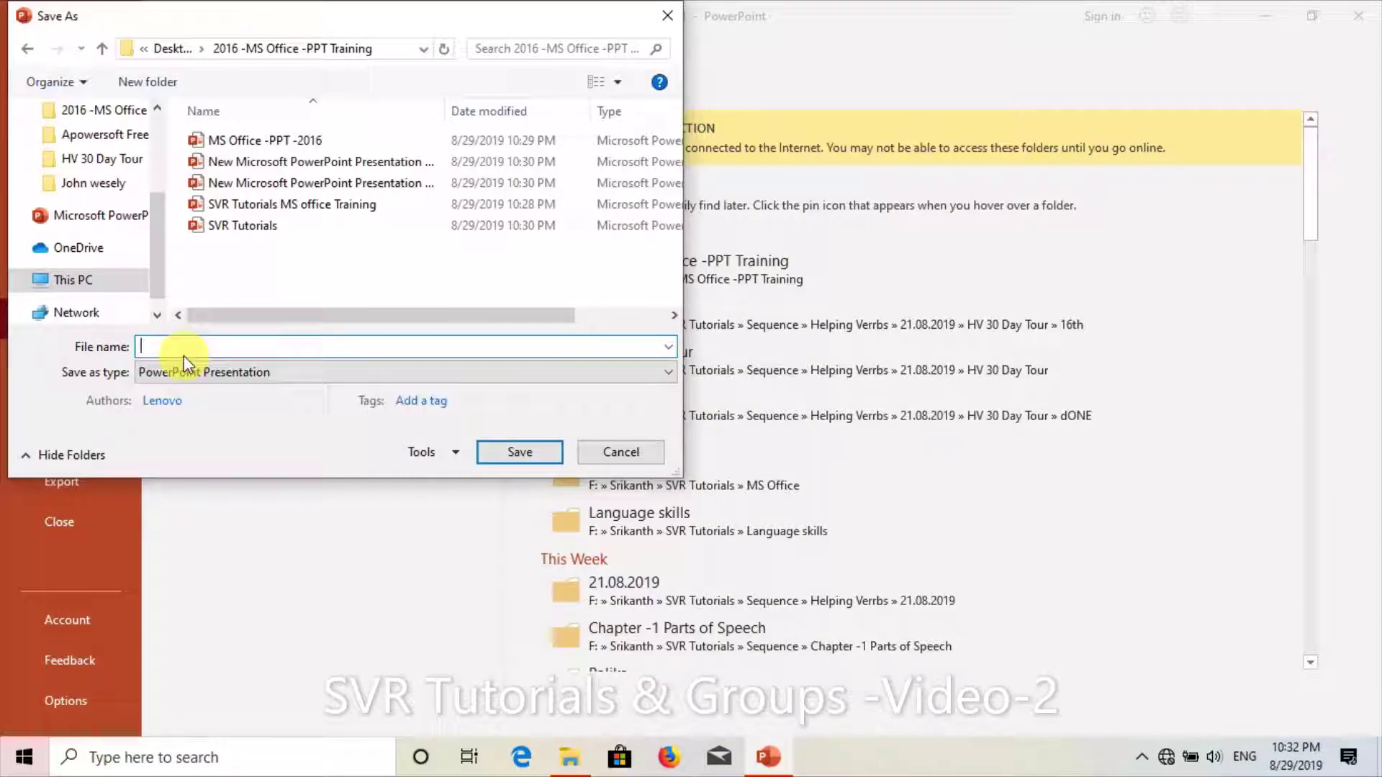
{"action": "type", "text": "SVR Tu"}
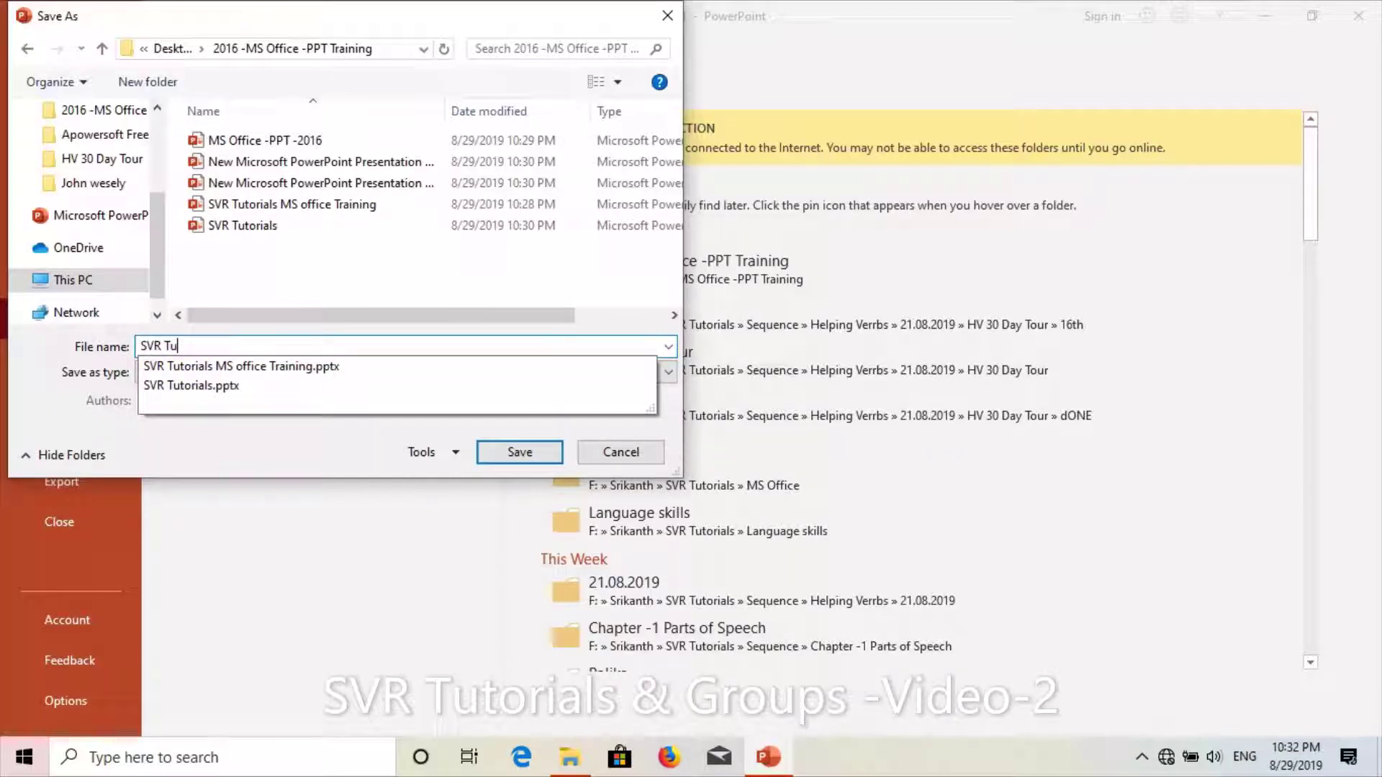
{"action": "type", "text": "tor"}
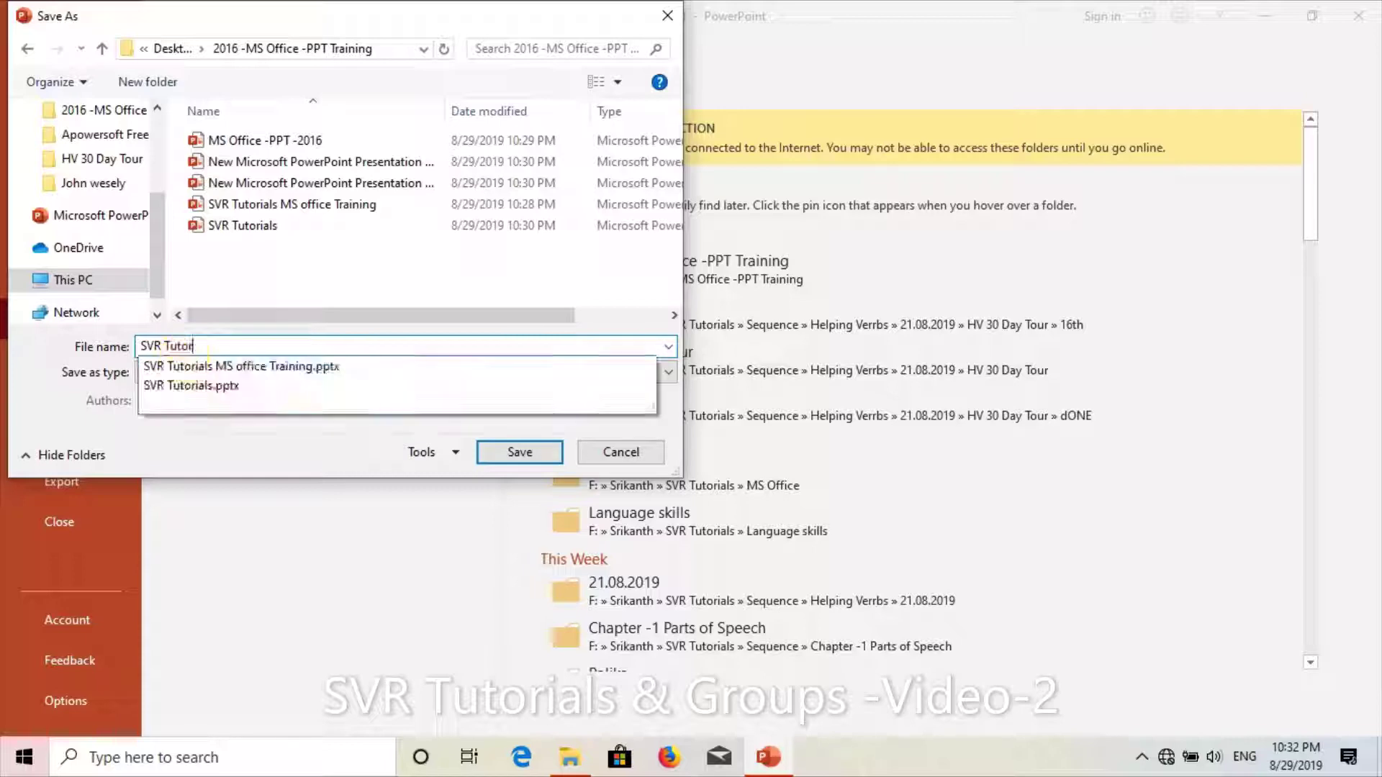
{"action": "type", "text": "ials Training video"}
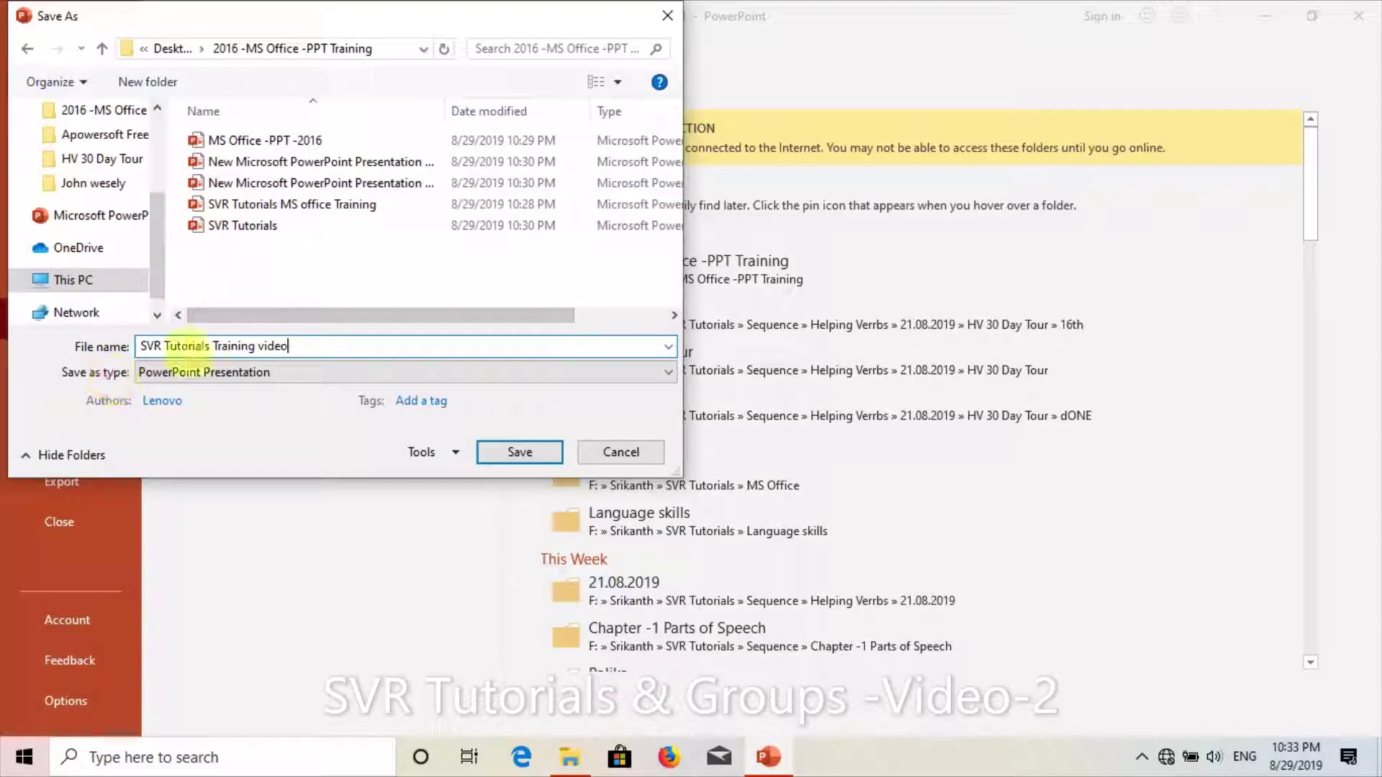
{"action": "left_click", "coordinate": [527, 458]}
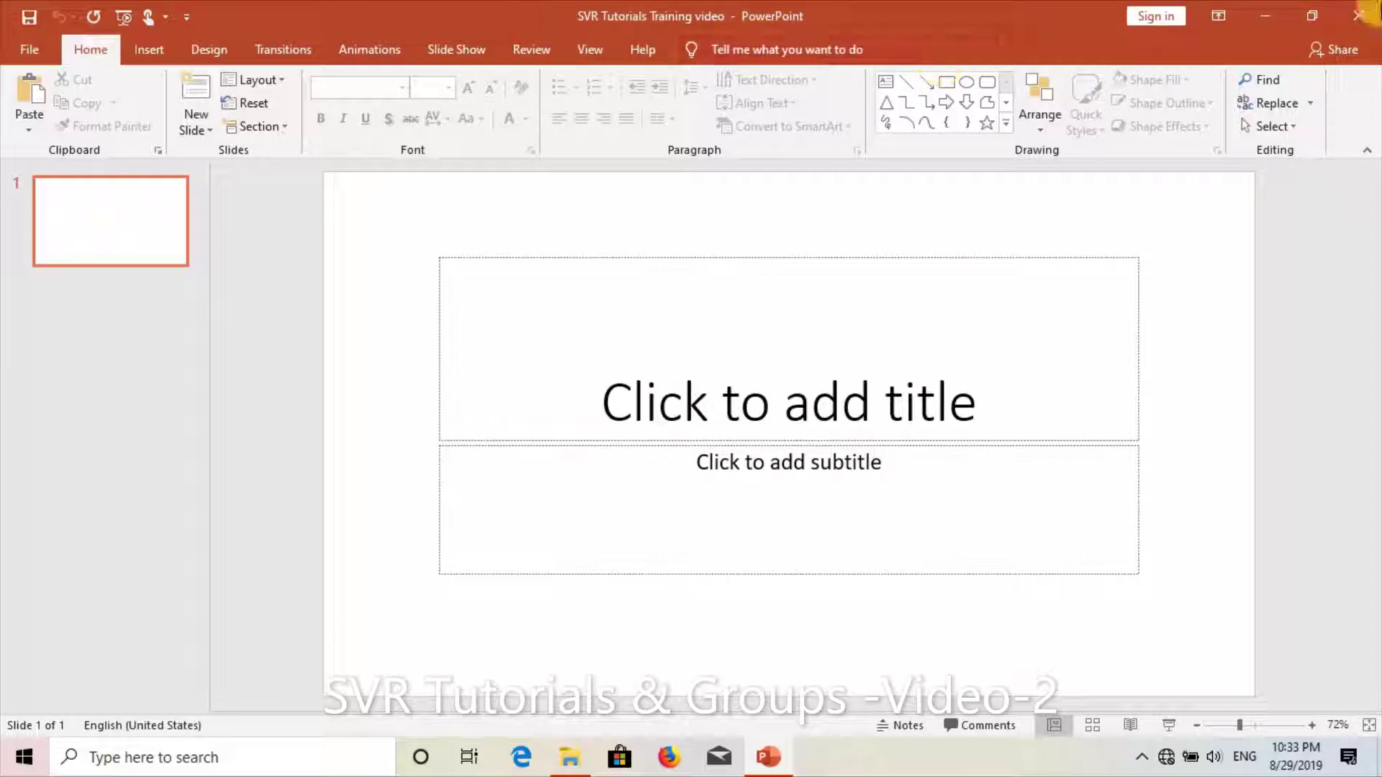
{"action": "left_click", "coordinate": [1373, 16]}
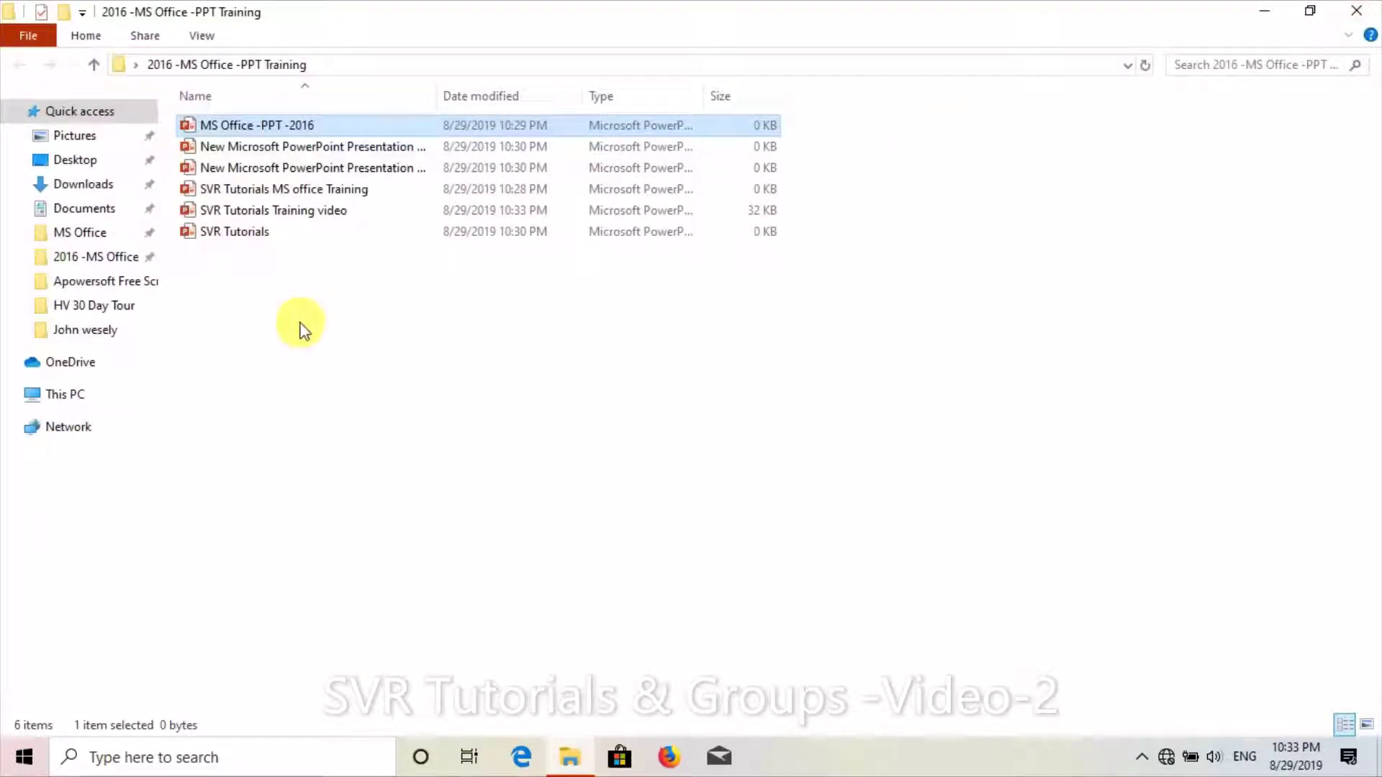
Launch PowerPoint from the Windows list of installed apps and create another blank presentation
{"action": "left_click", "coordinate": [24, 757]}
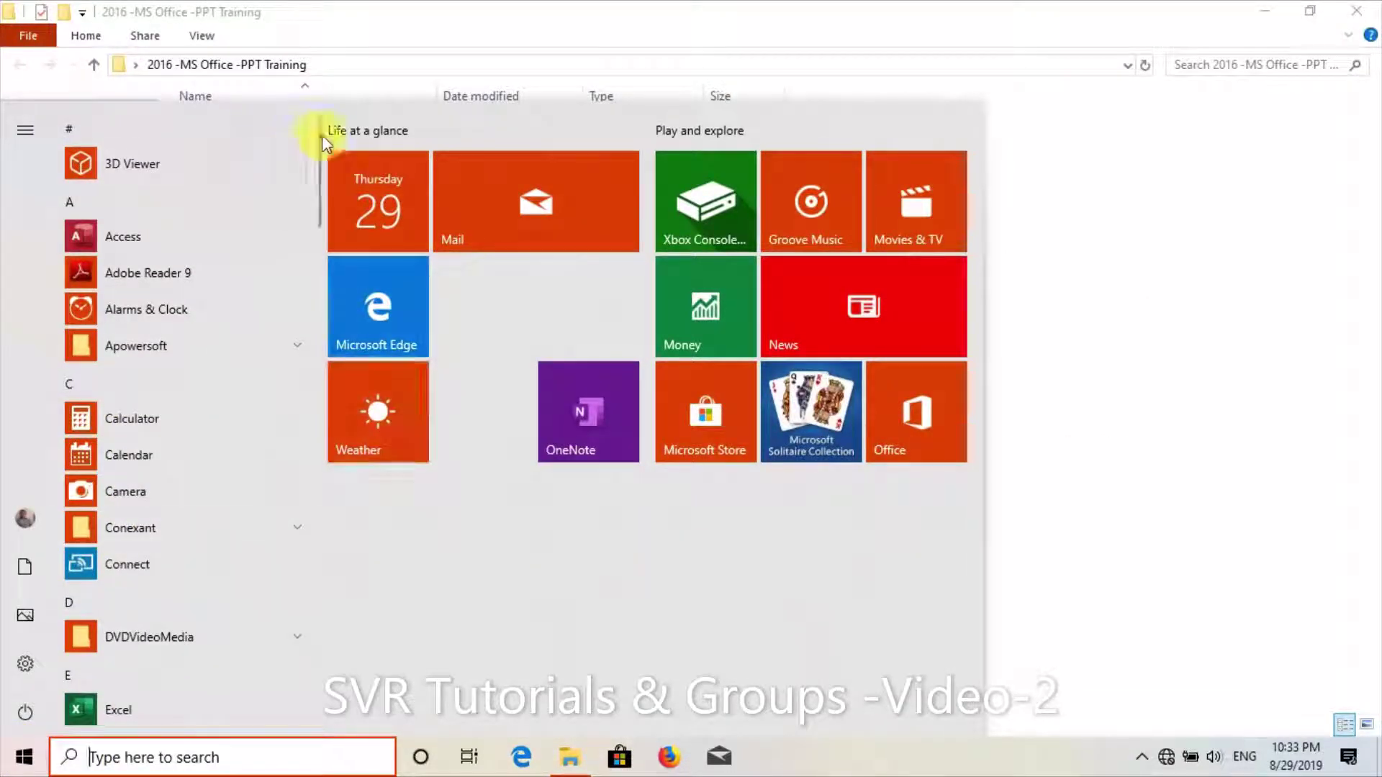
{"action": "left_click_drag", "start_coordinate": [317, 192], "coordinate": [331, 482]}
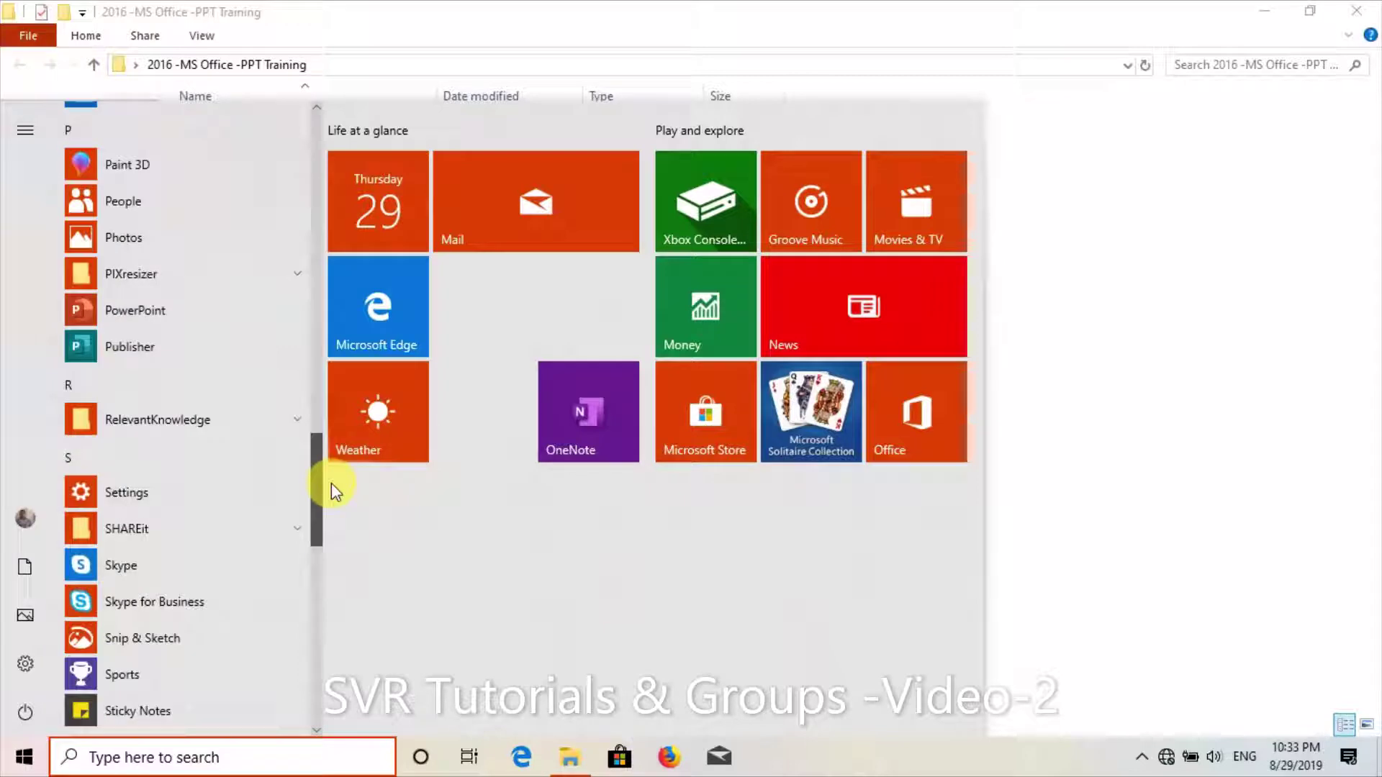
{"action": "left_click", "coordinate": [156, 309]}
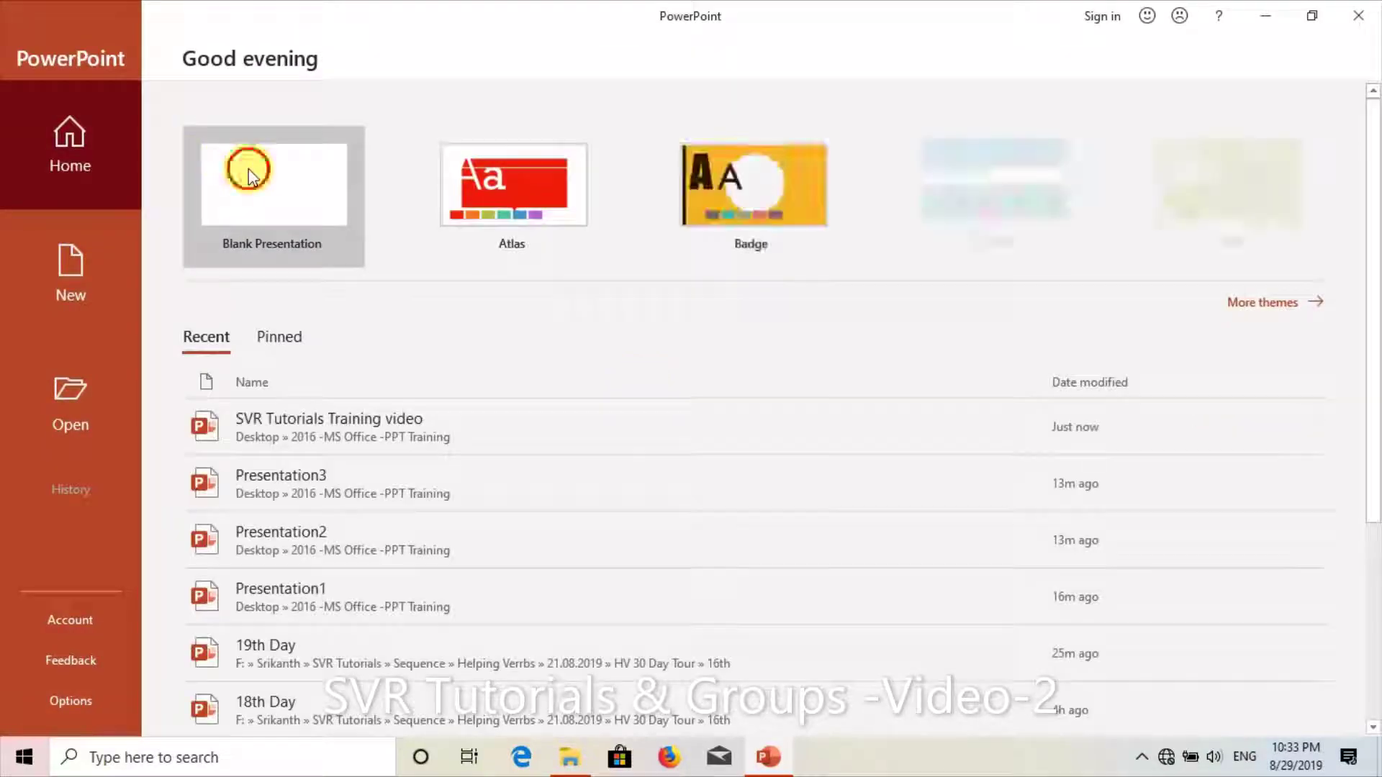
{"action": "left_click", "coordinate": [248, 173]}
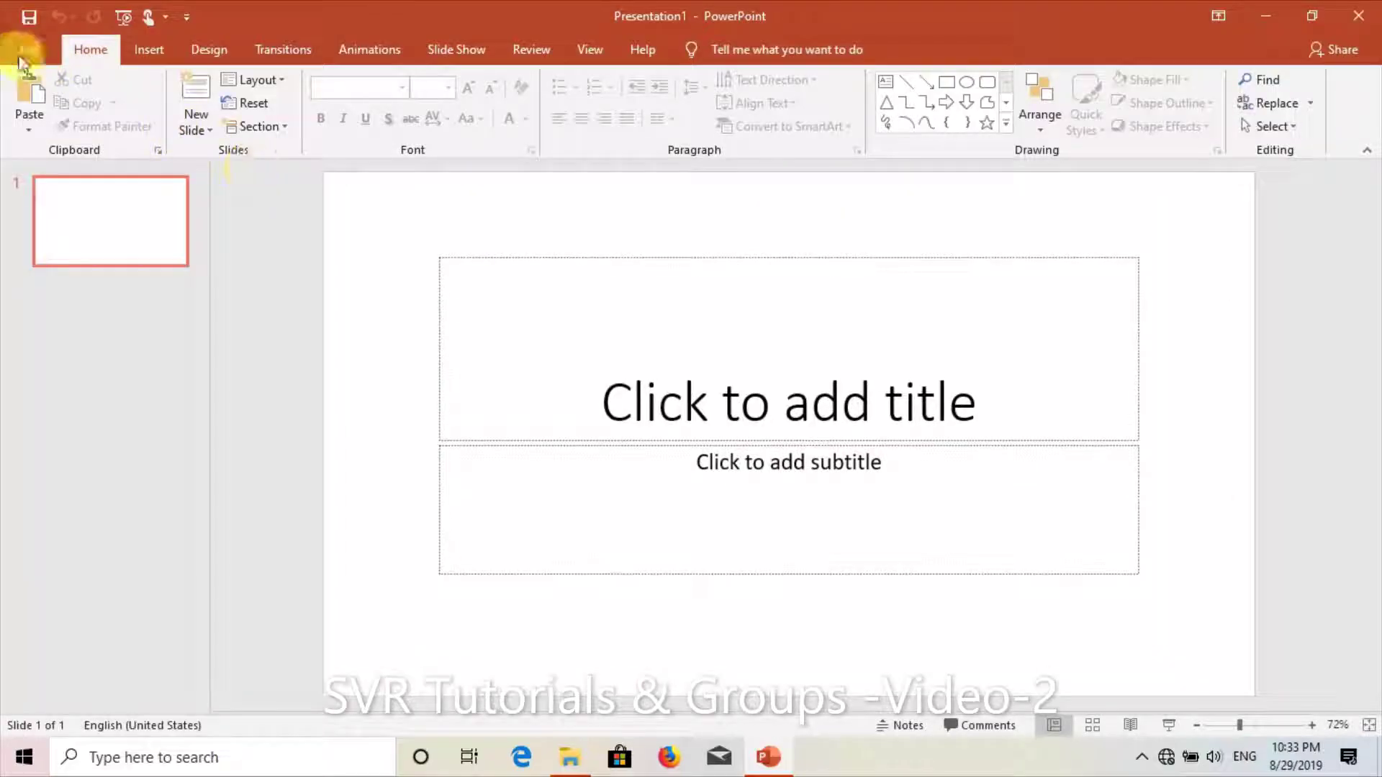
Begin a Save As of the second blank presentation into the Desktop folder "2016 -MS Office -PPT Training"
{"action": "left_click", "coordinate": [31, 51]}
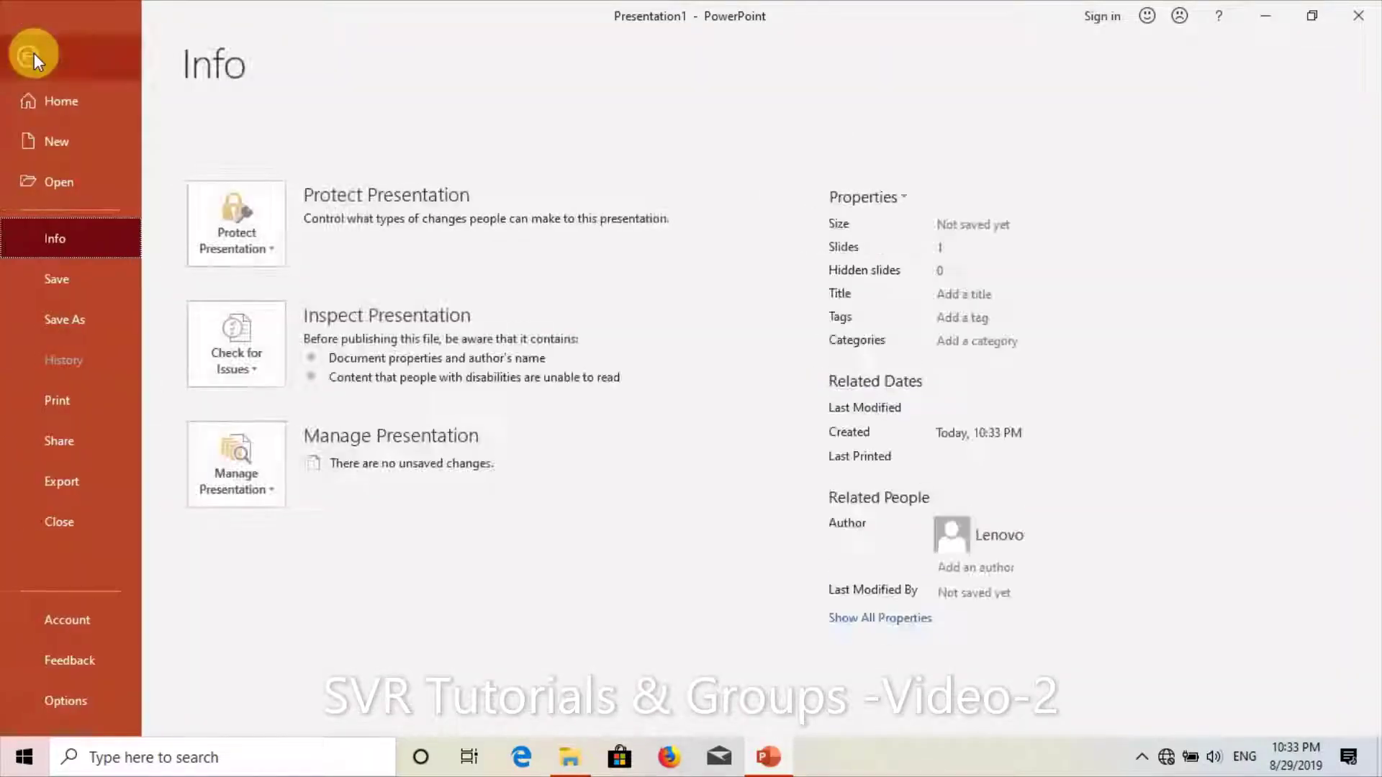
{"action": "left_click", "coordinate": [107, 318]}
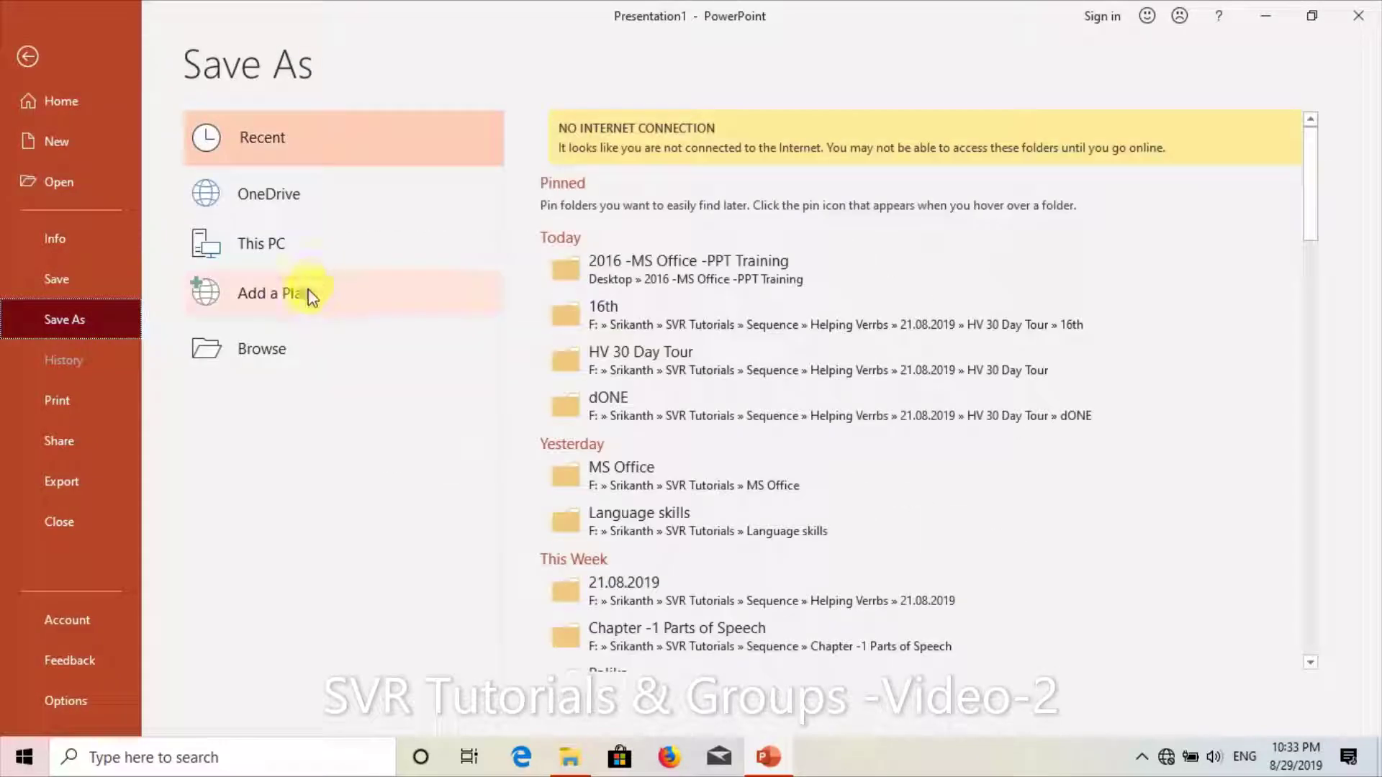
{"action": "left_click", "coordinate": [265, 364]}
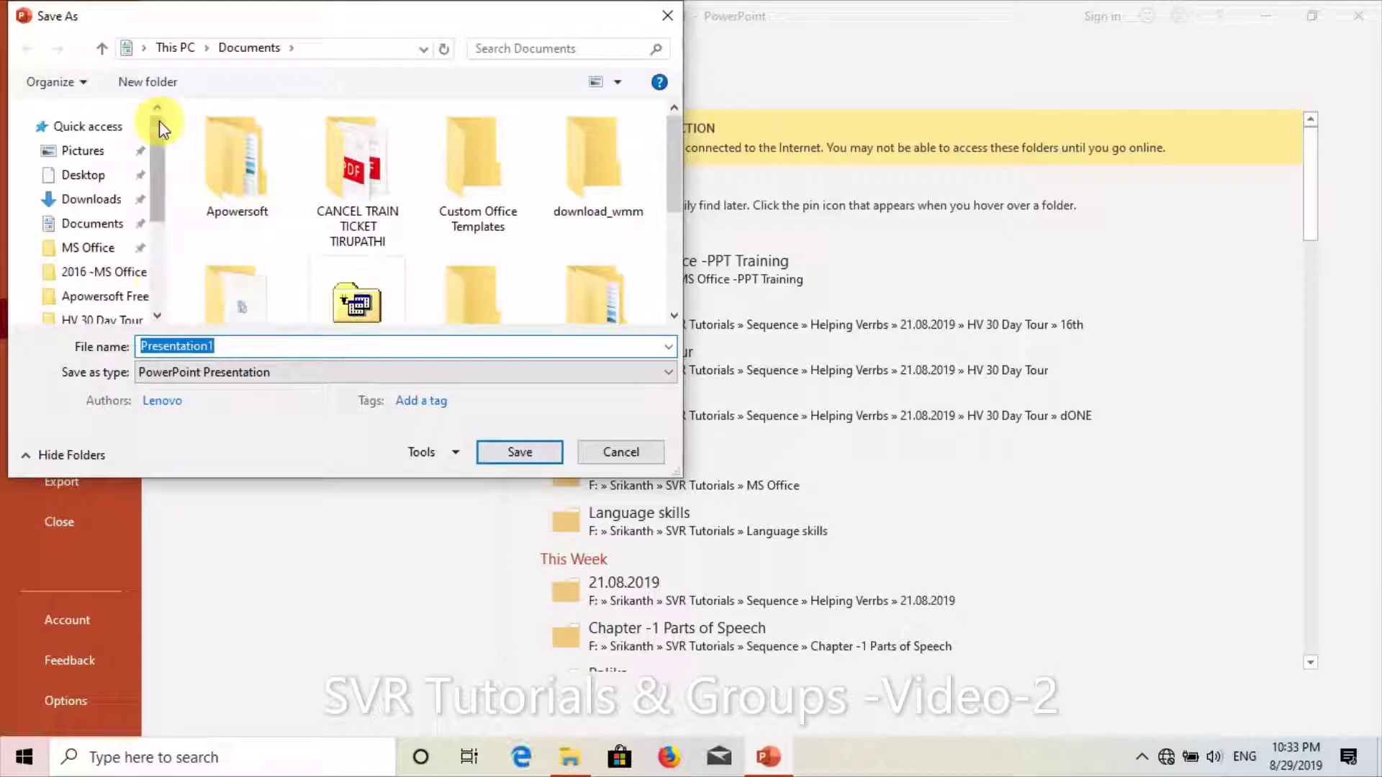
{"action": "left_click", "coordinate": [83, 175]}
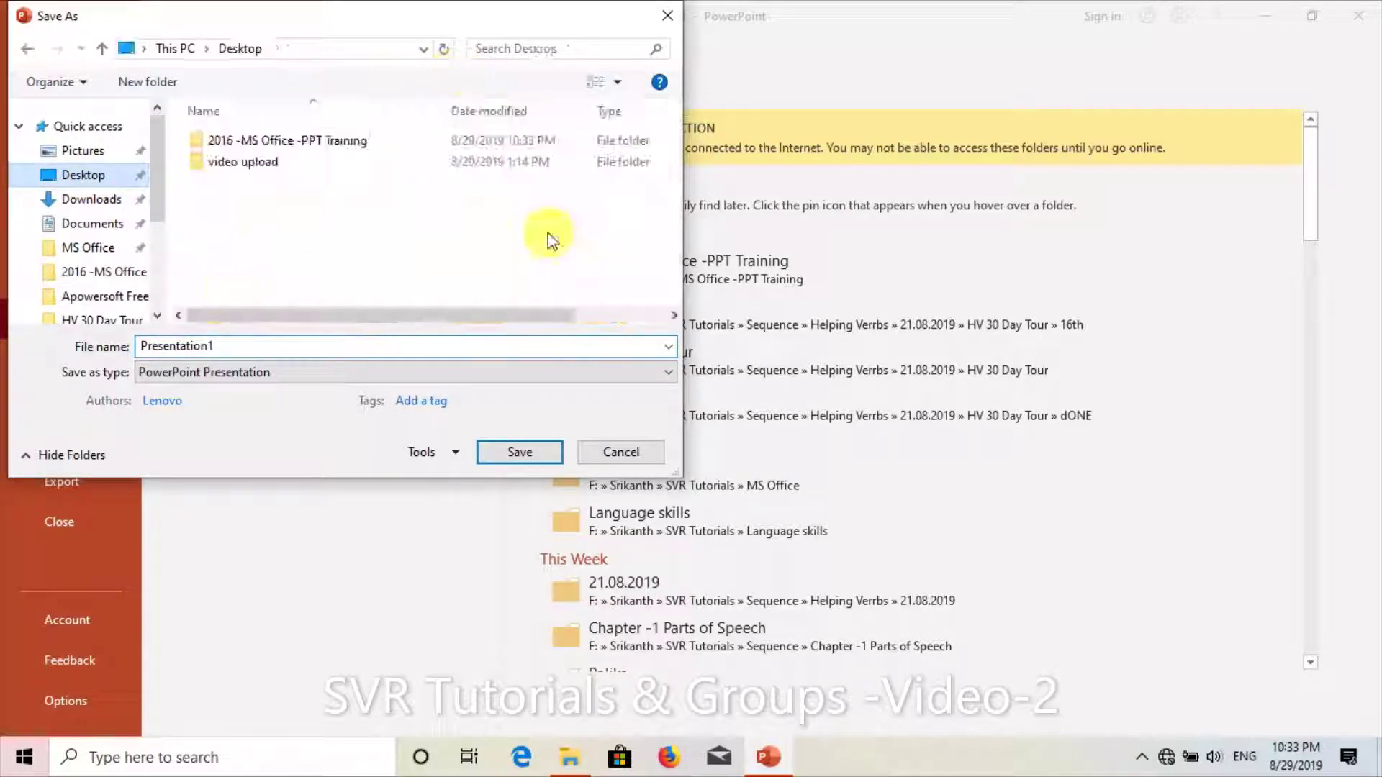
{"action": "left_click", "coordinate": [272, 144]}
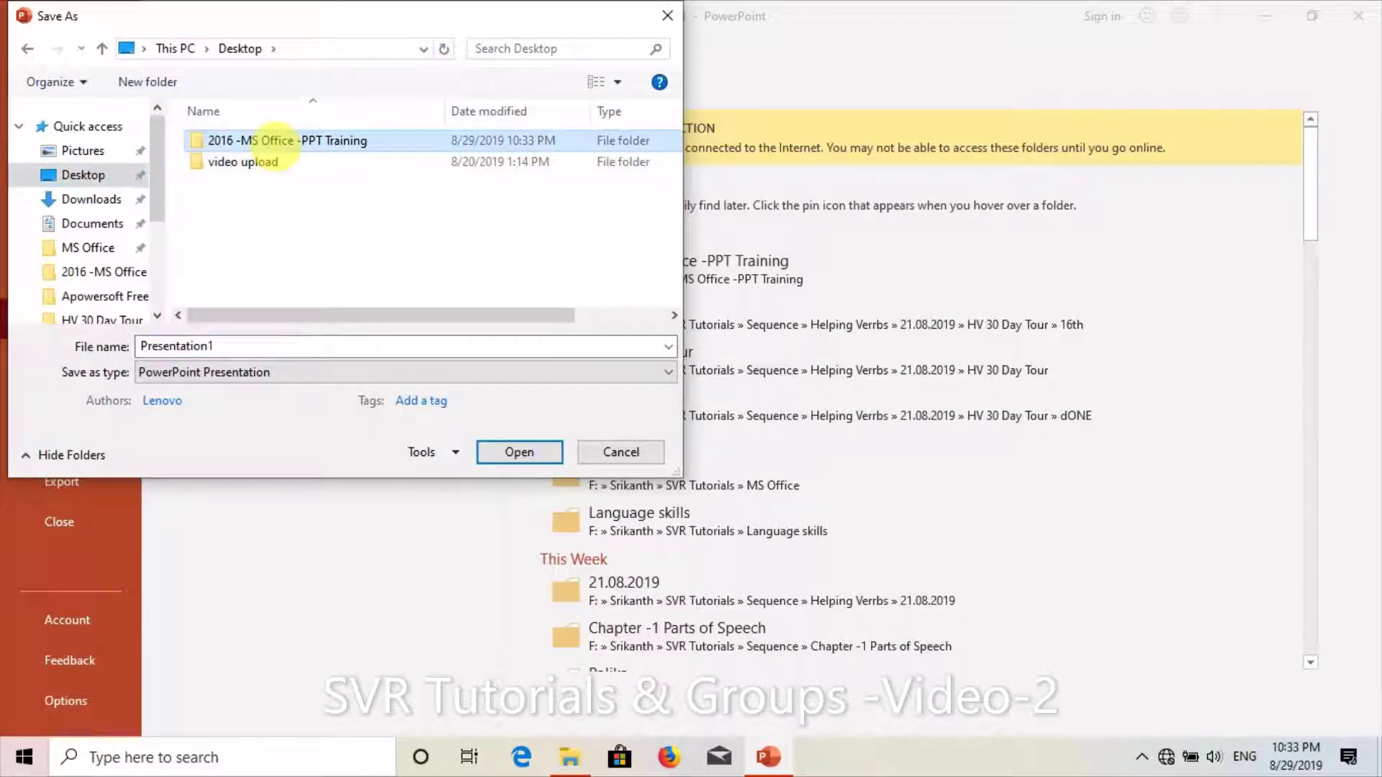
{"action": "double_click", "coordinate": [272, 141]}
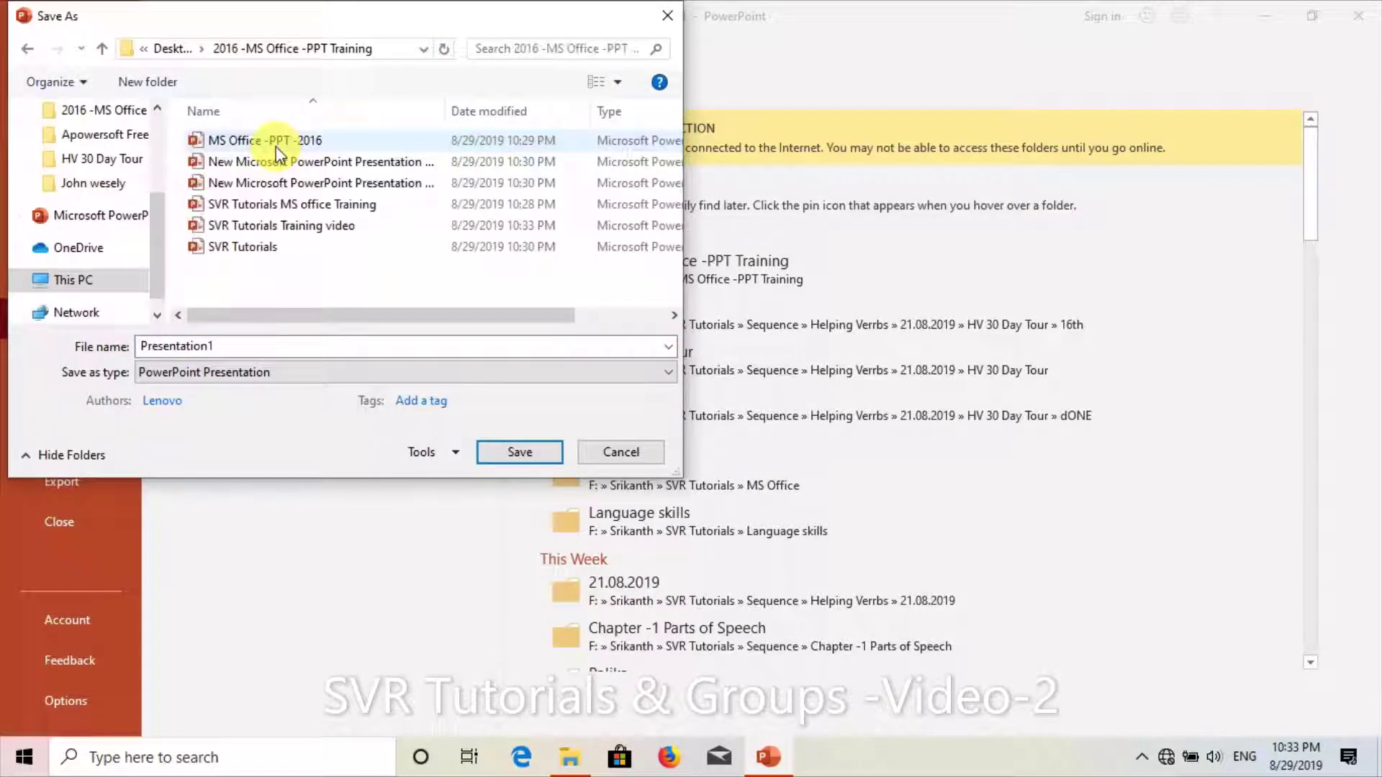
Save the presentation under the name "SVR Tutorials learning file-3" and close PowerPoint
{"action": "double_click", "coordinate": [176, 346]}
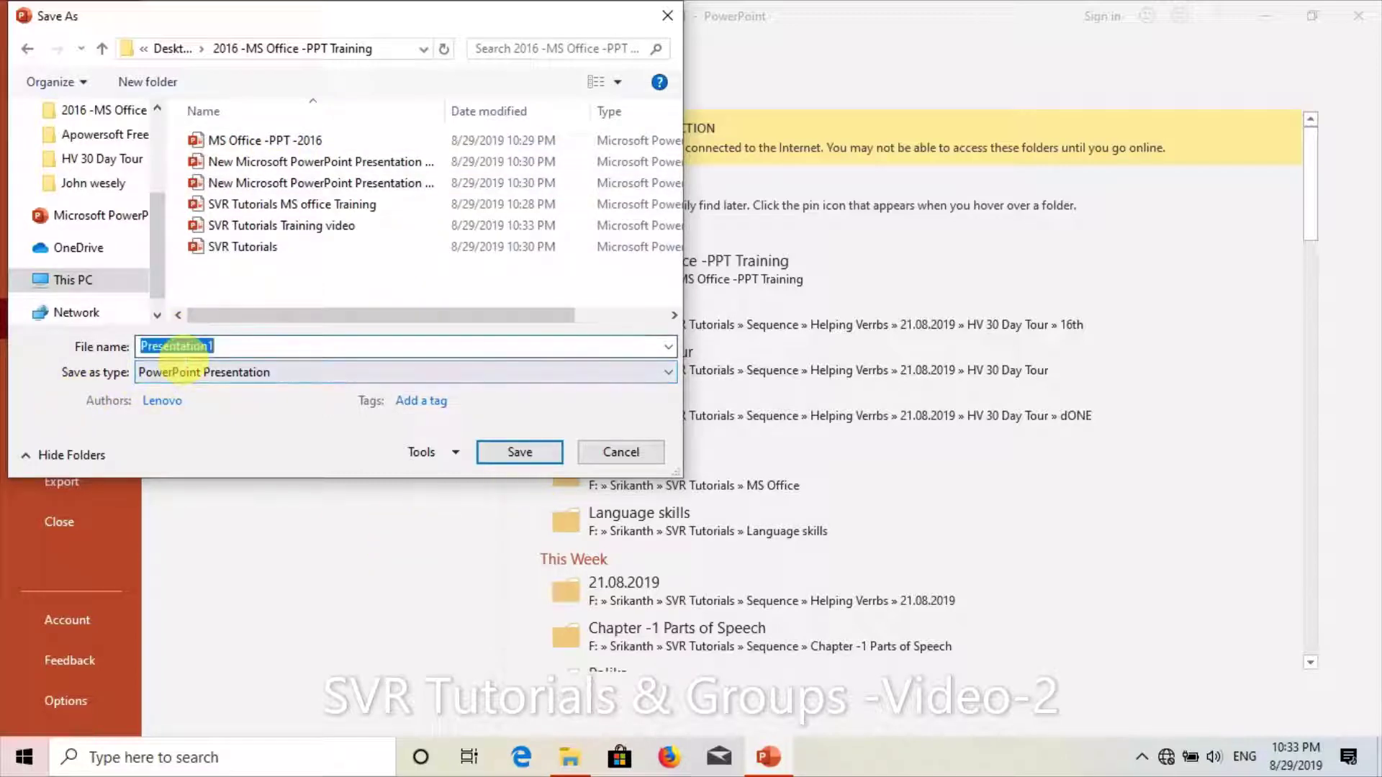
{"action": "type", "text": "SVR Tutor"}
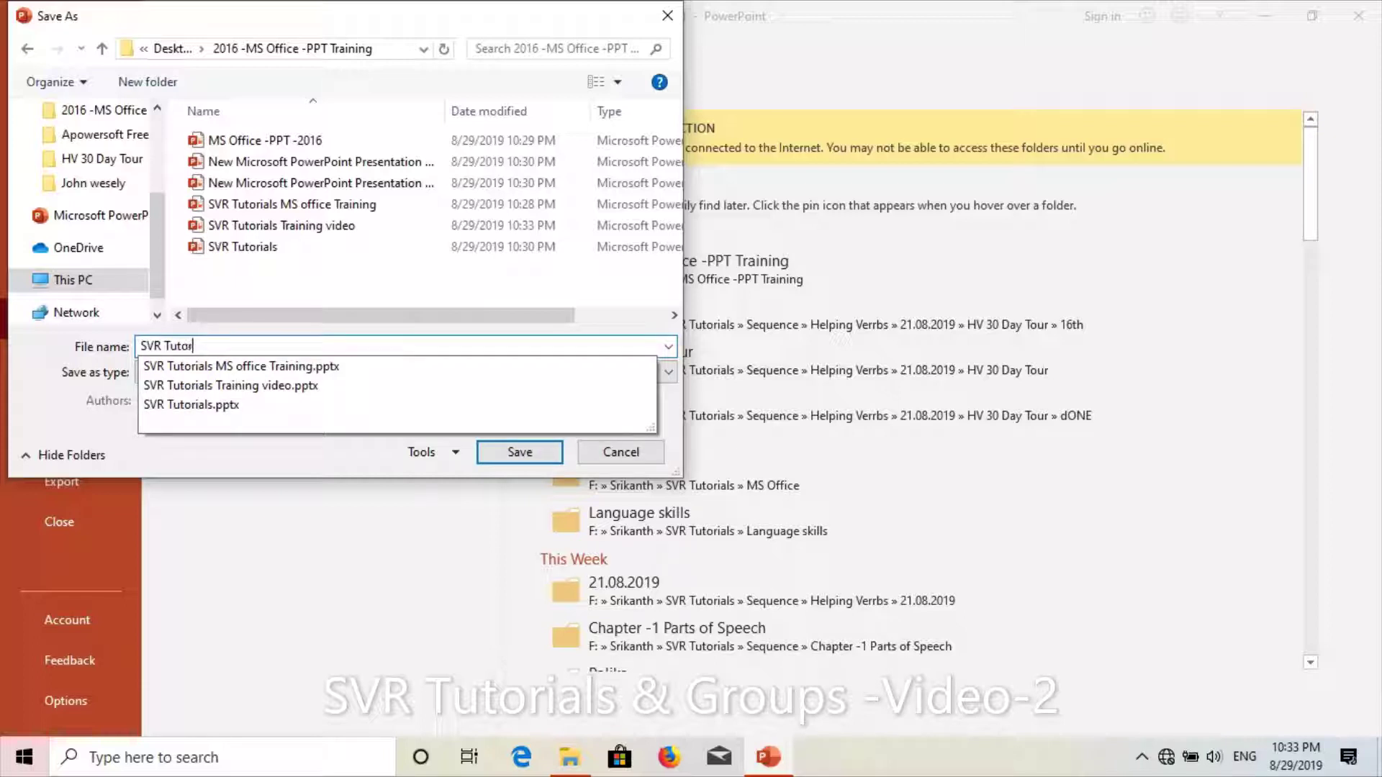
{"action": "type", "text": "ials learning file-3"}
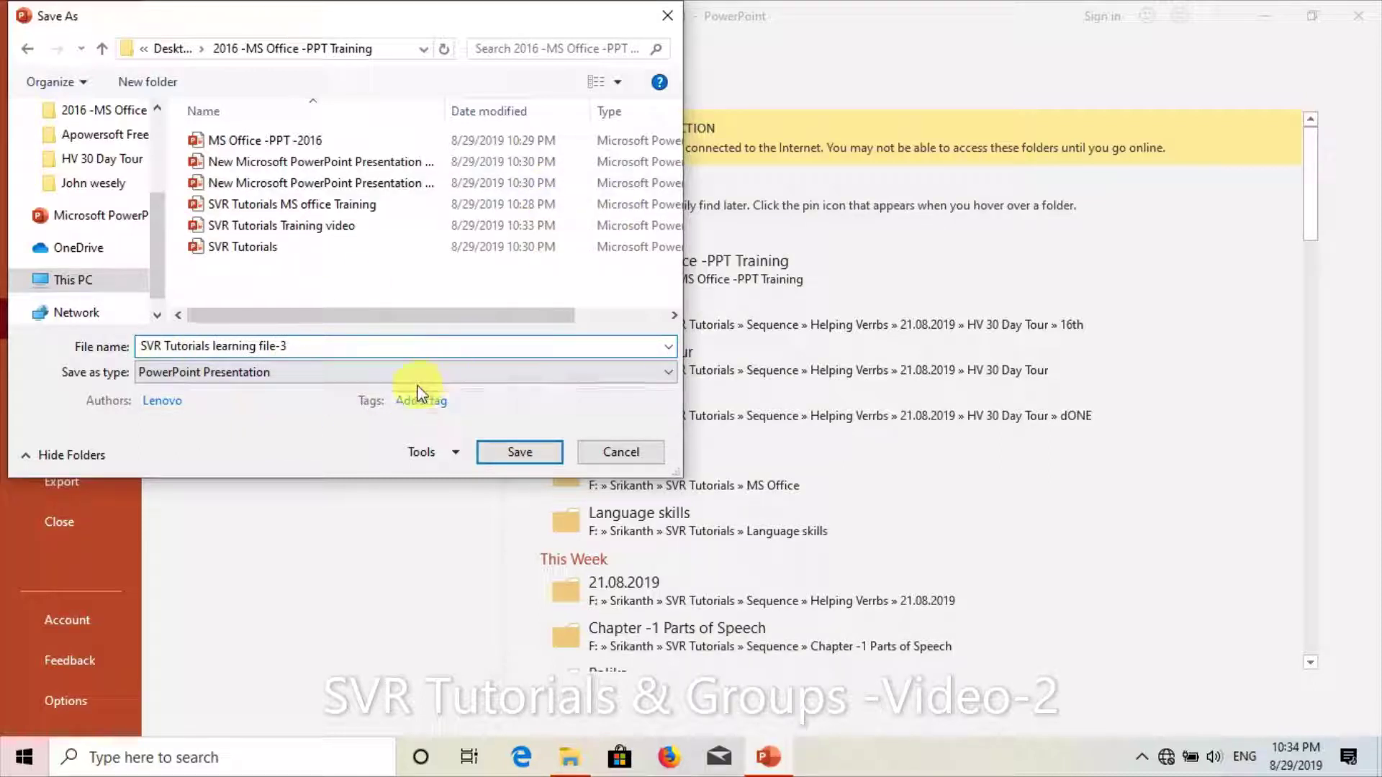
{"action": "left_click", "coordinate": [535, 449]}
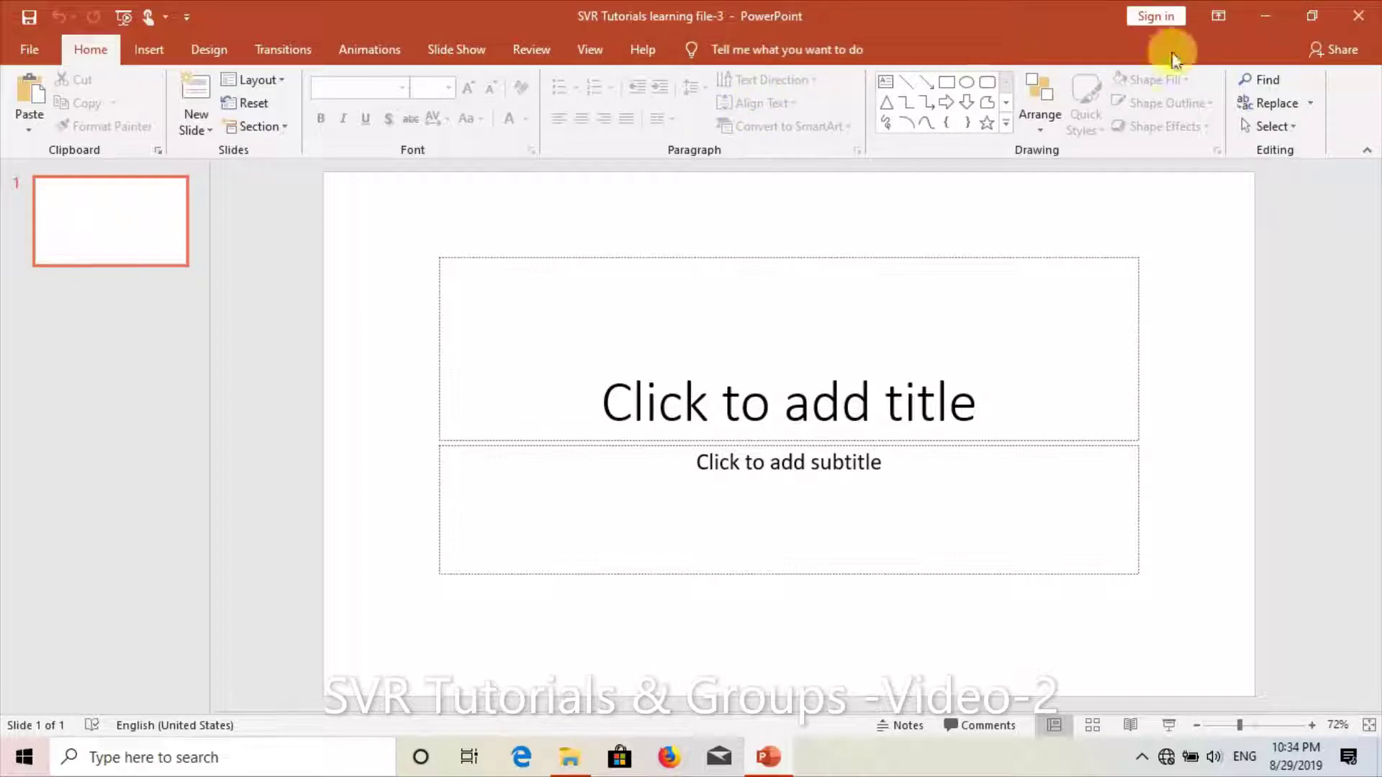
{"action": "left_click", "coordinate": [1363, 18]}
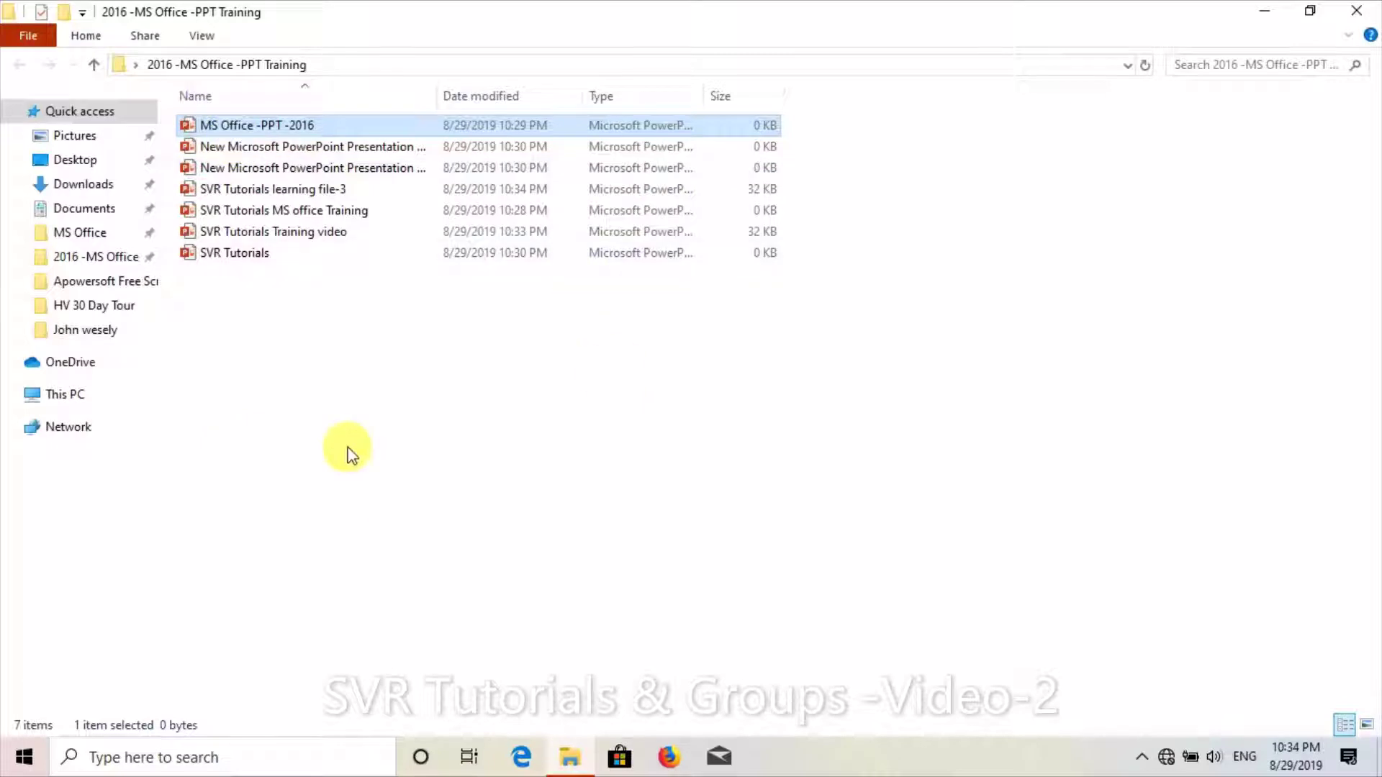
Rename the file "SVR Tutorials MS office Training" in the training folder as "1"
{"action": "right_click", "coordinate": [229, 214]}
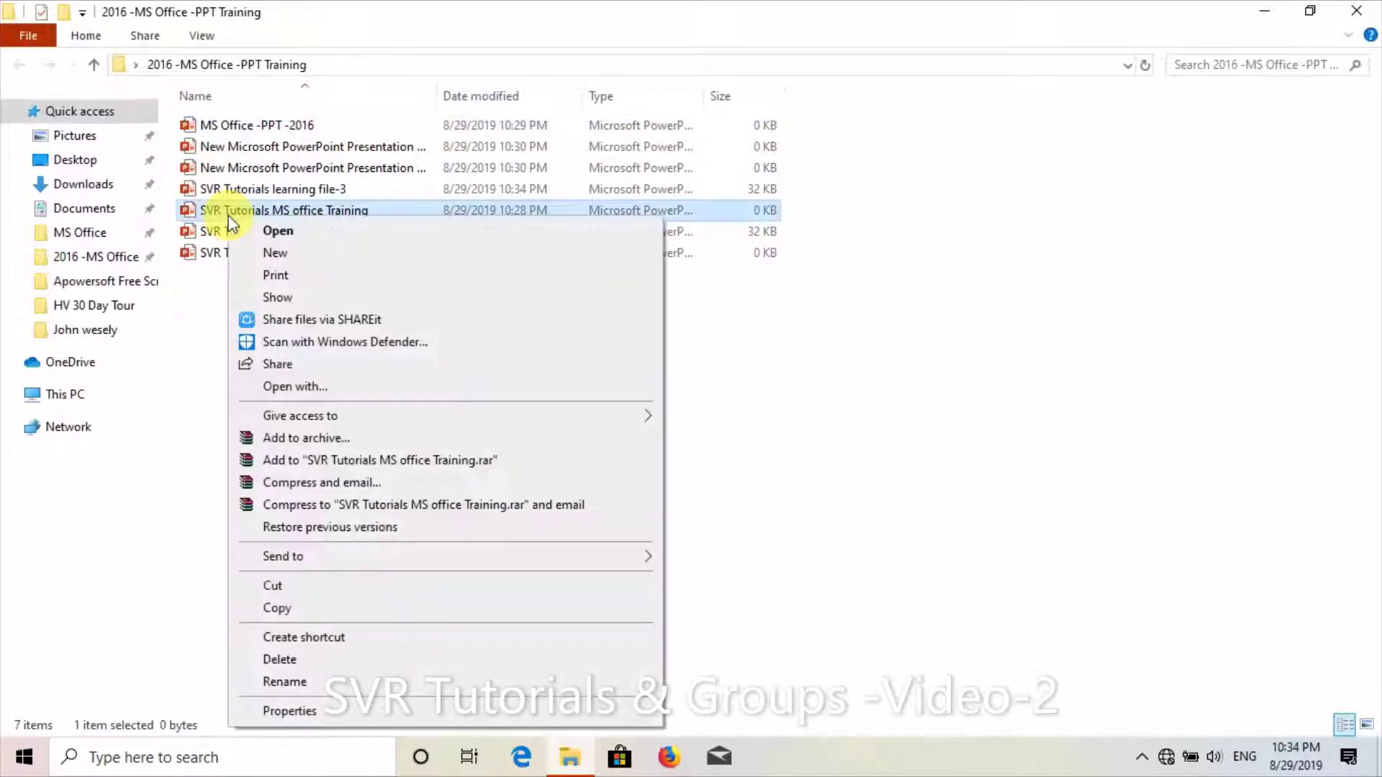
{"action": "left_click", "coordinate": [295, 683]}
{"action": "type", "text": "1"}
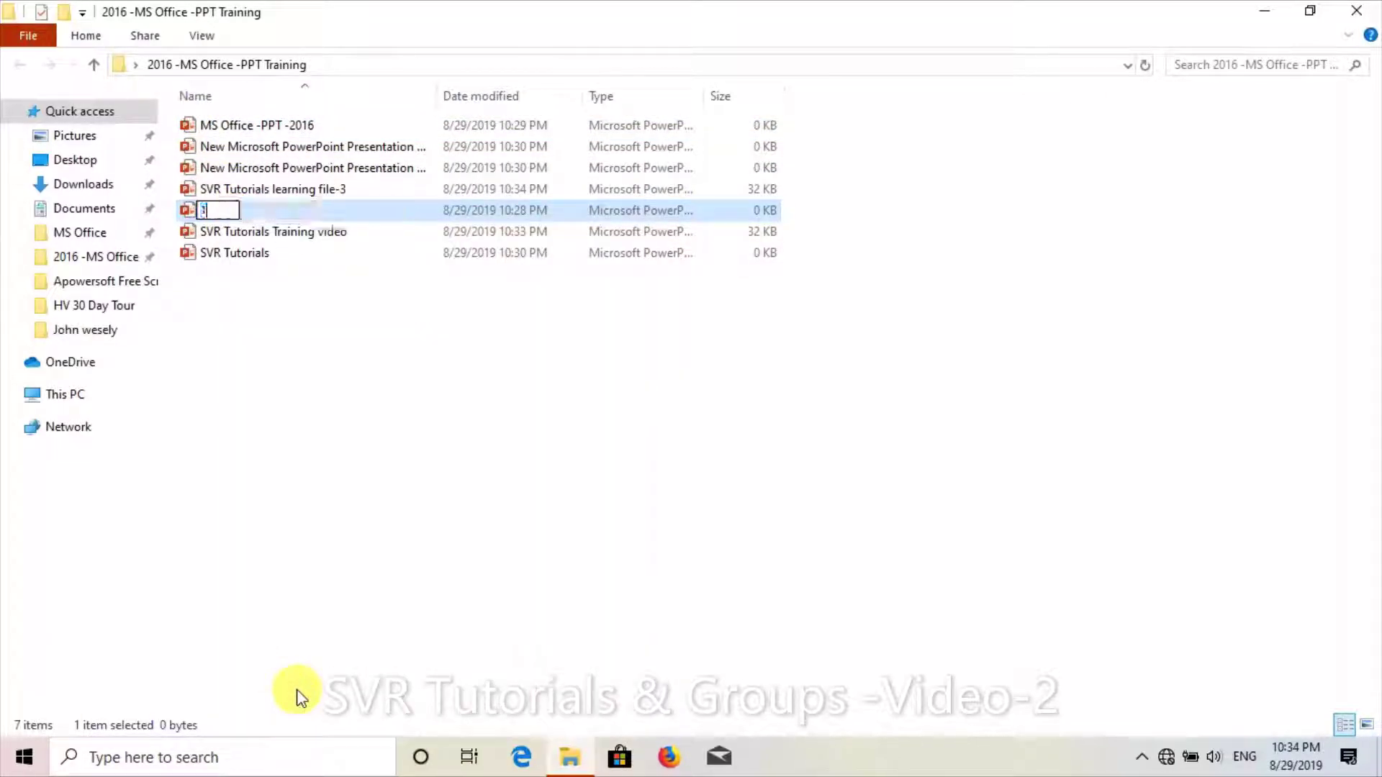
{"action": "left_click", "coordinate": [323, 168]}
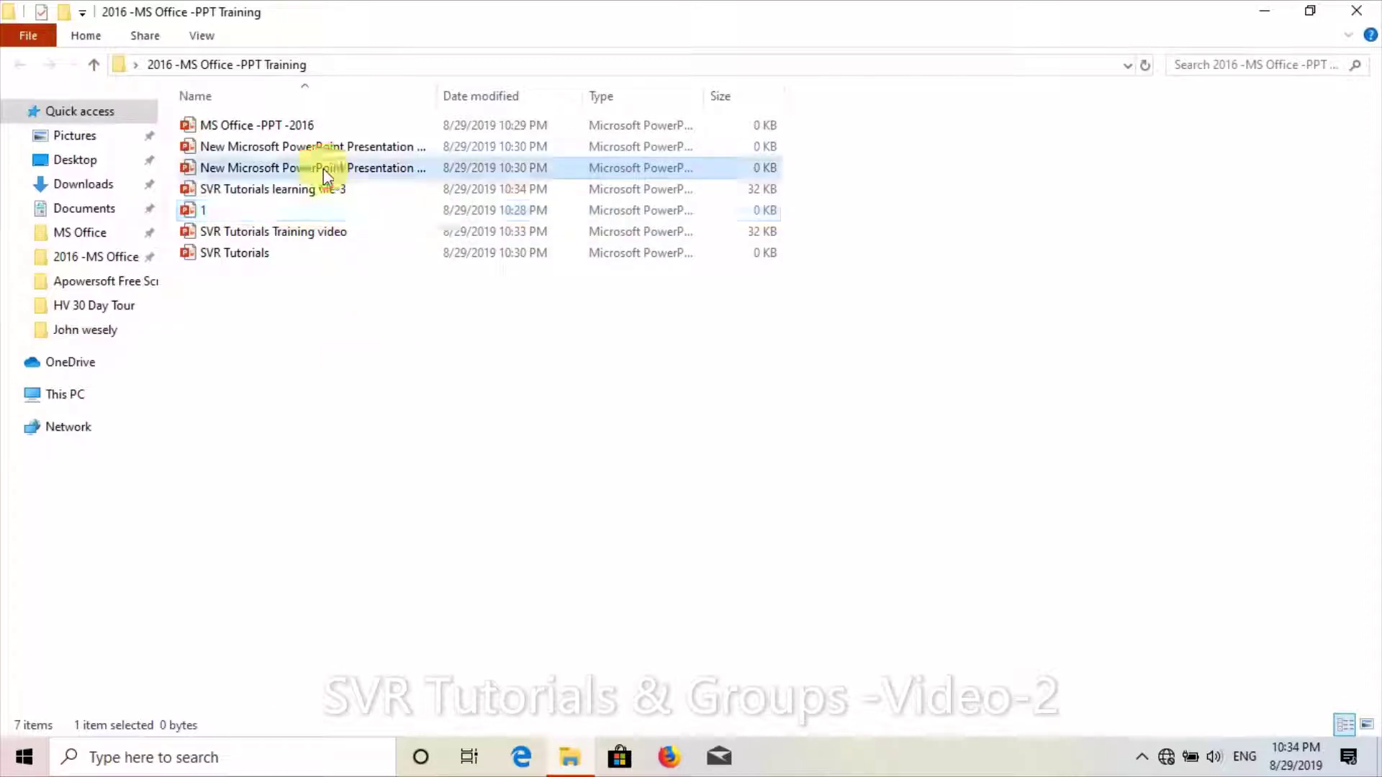
Rename the file "New Microsoft PowerPoint Presentation (3)" as "sadaslkdaskfas;"
{"action": "right_click", "coordinate": [322, 168]}
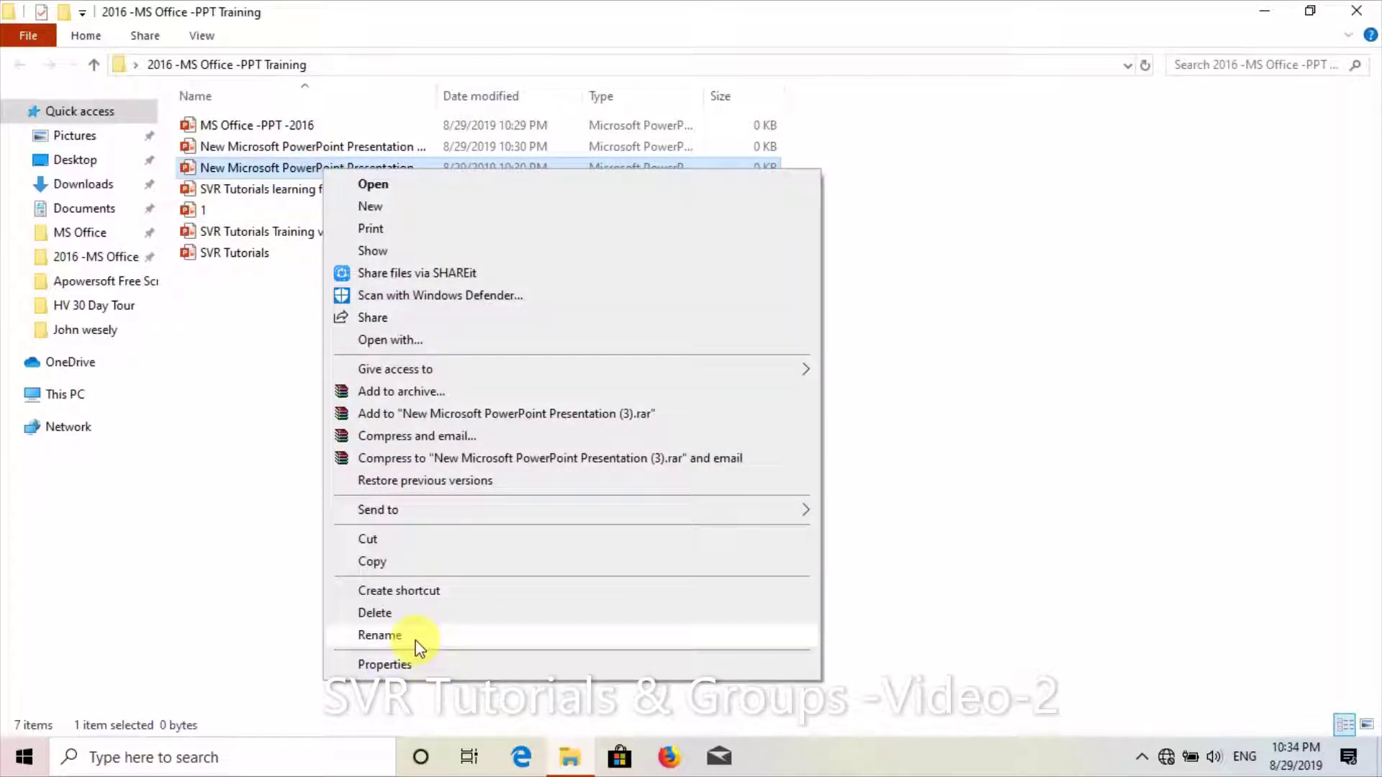
{"action": "left_click", "coordinate": [379, 636]}
{"action": "type", "text": "sadaslkdaskfas;"}
{"action": "key", "text": "Return"}
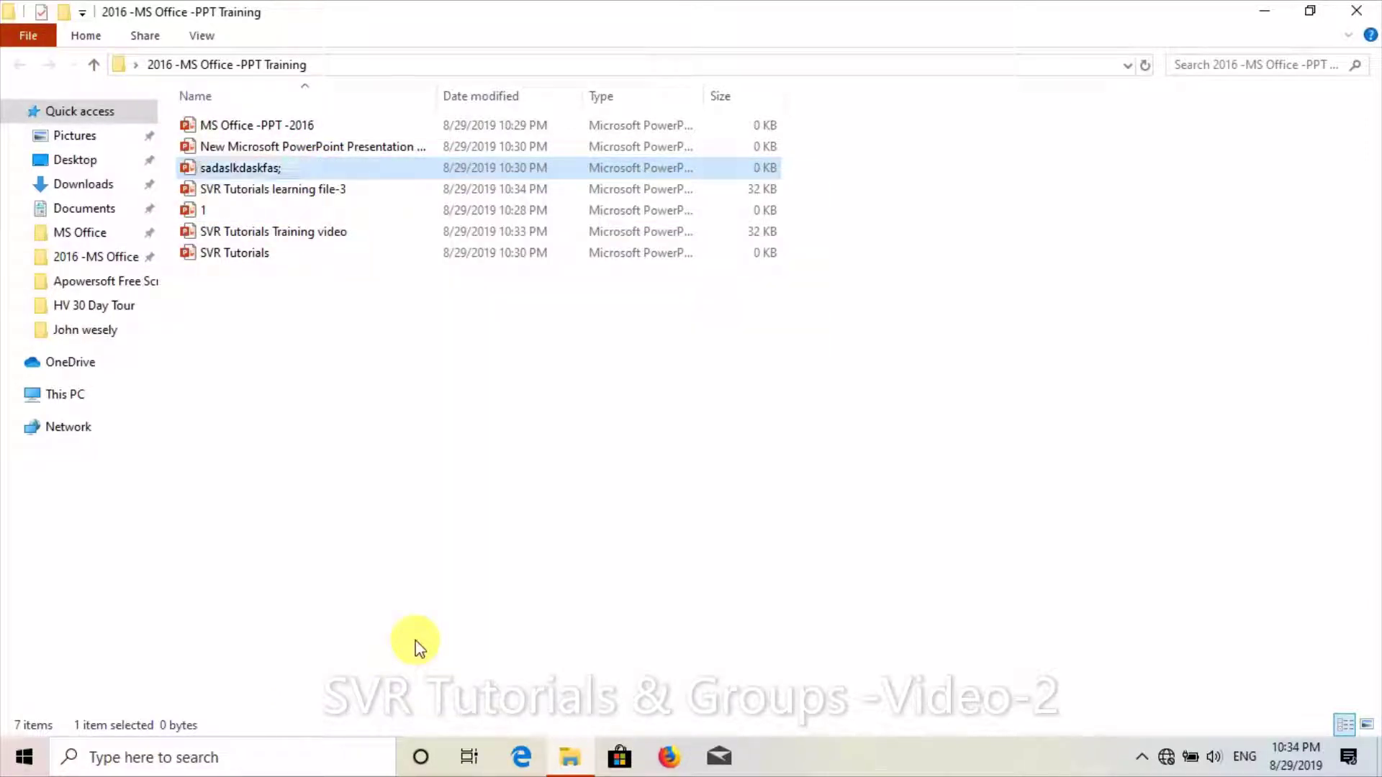
Rename the remaining "New Microsoft PowerPoint Presentation" file as "svr"
{"action": "right_click", "coordinate": [328, 148]}
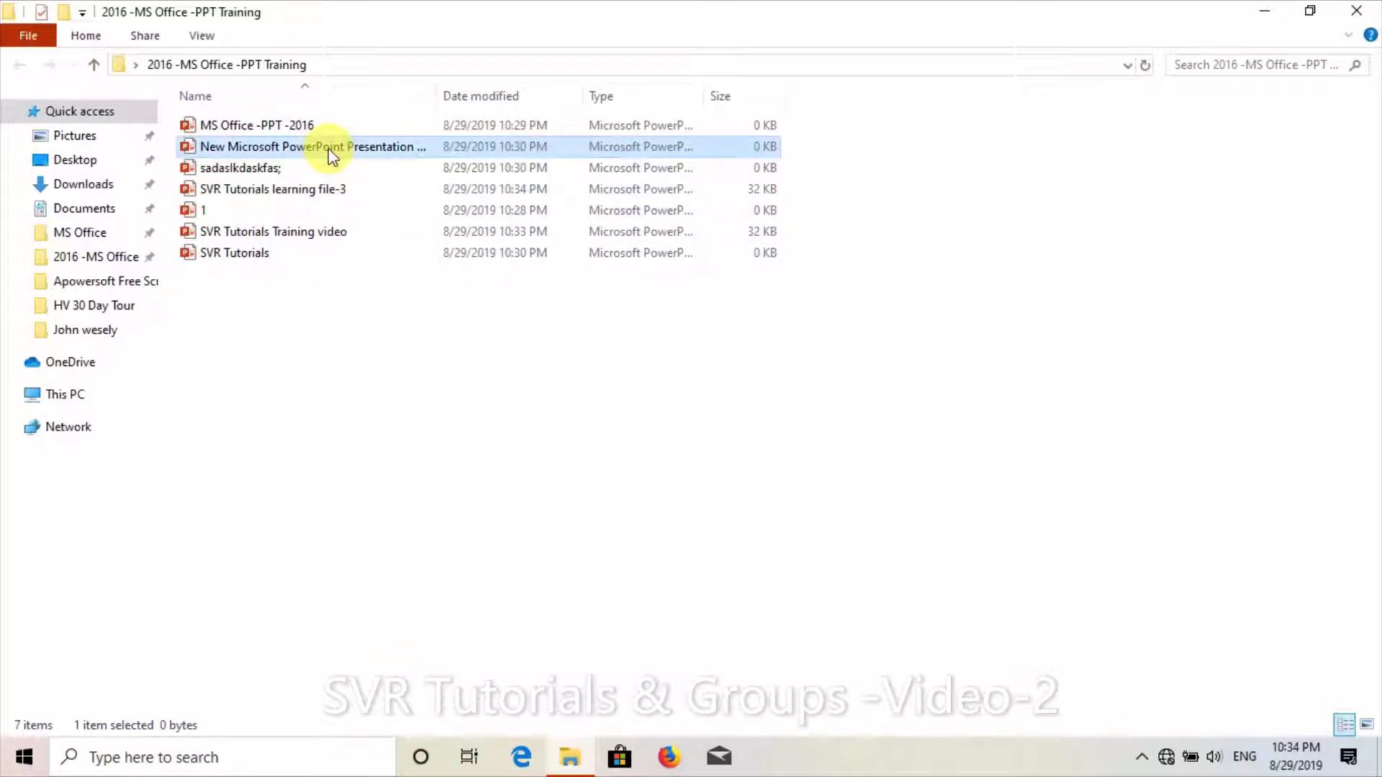
{"action": "left_click", "coordinate": [445, 613]}
{"action": "type", "text": "svr"}
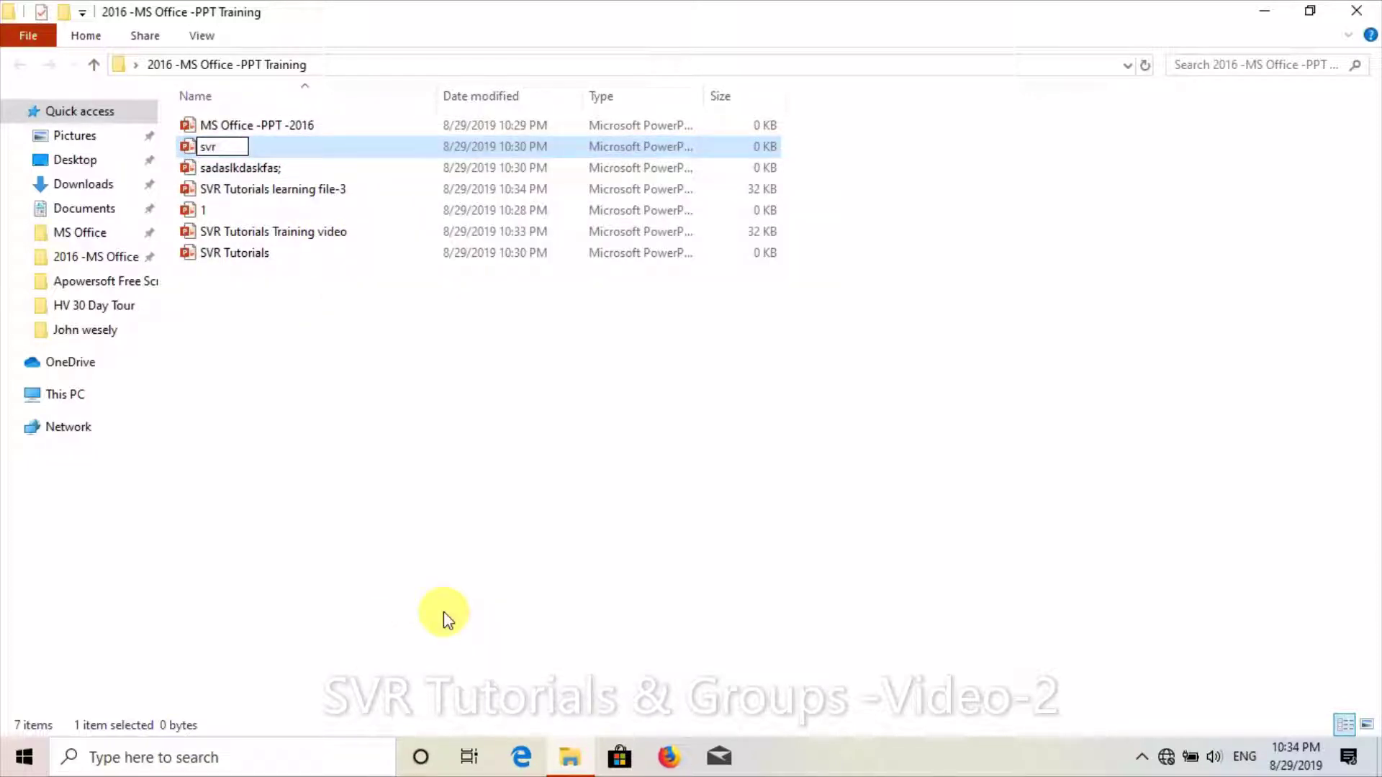
{"action": "key", "text": "Return"}
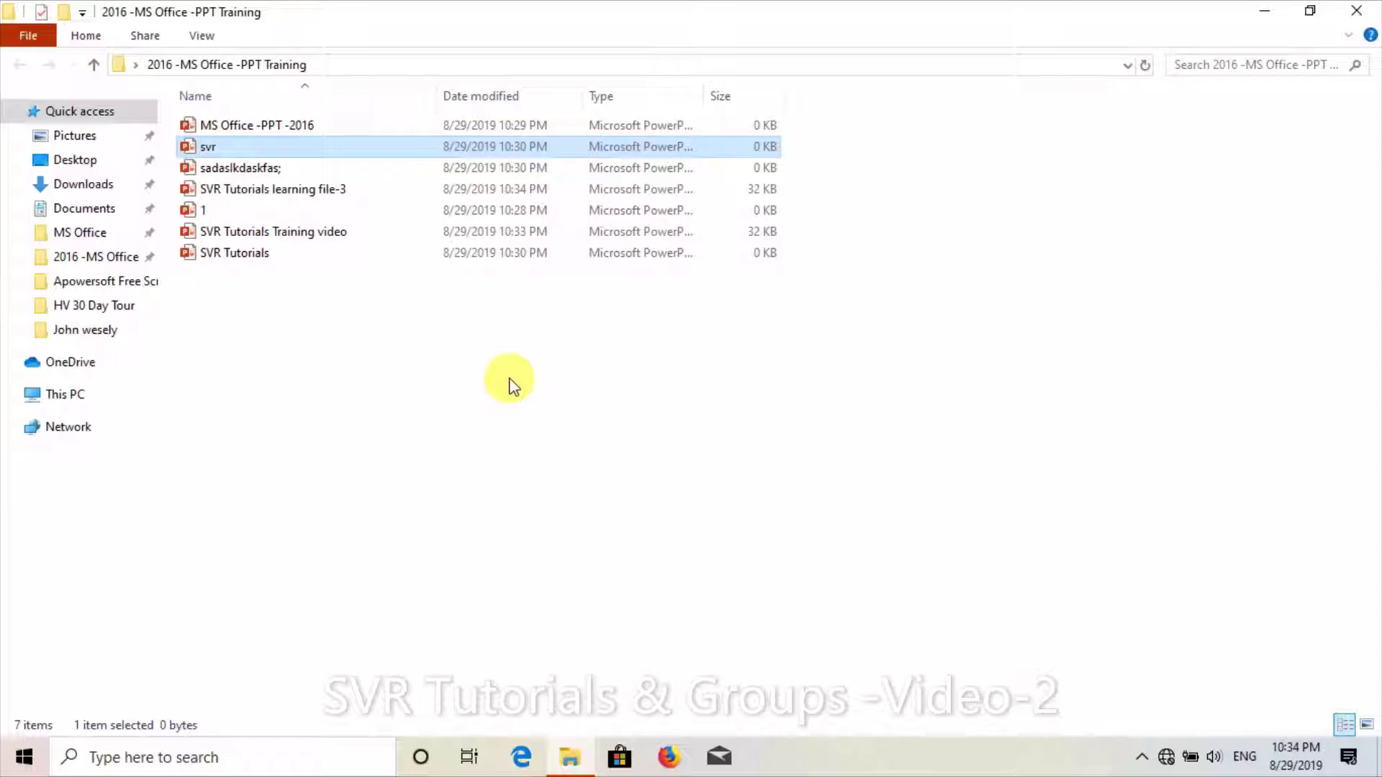